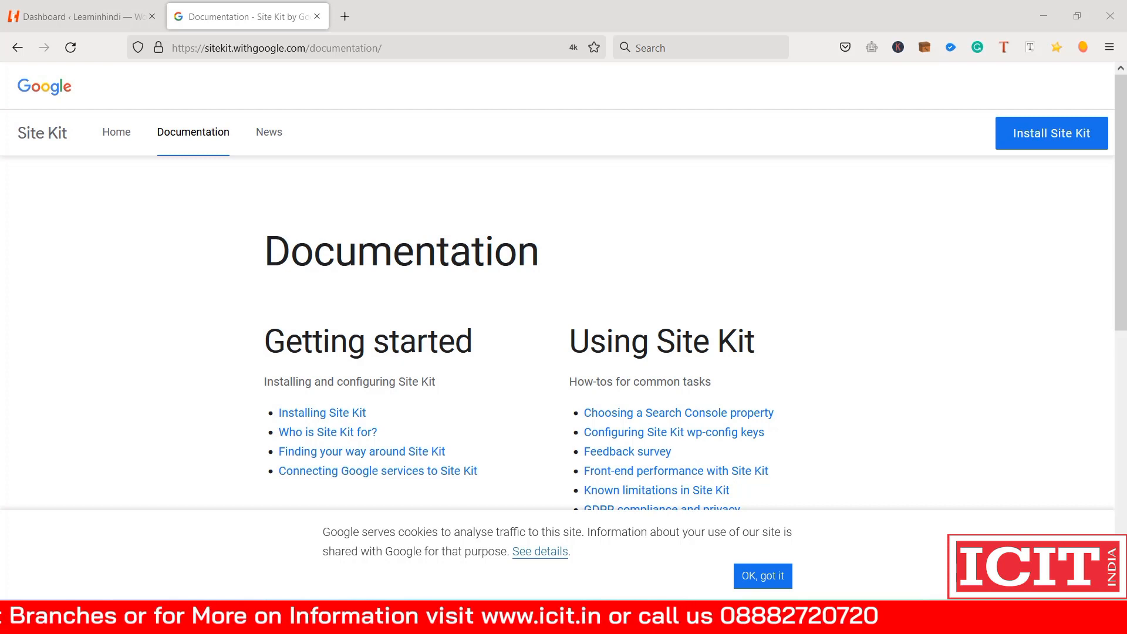
# Step: Review the Site Kit documentation topics through Troubleshooting, and highlight the site's web address
pyautogui.scroll(-5, 563, 334)
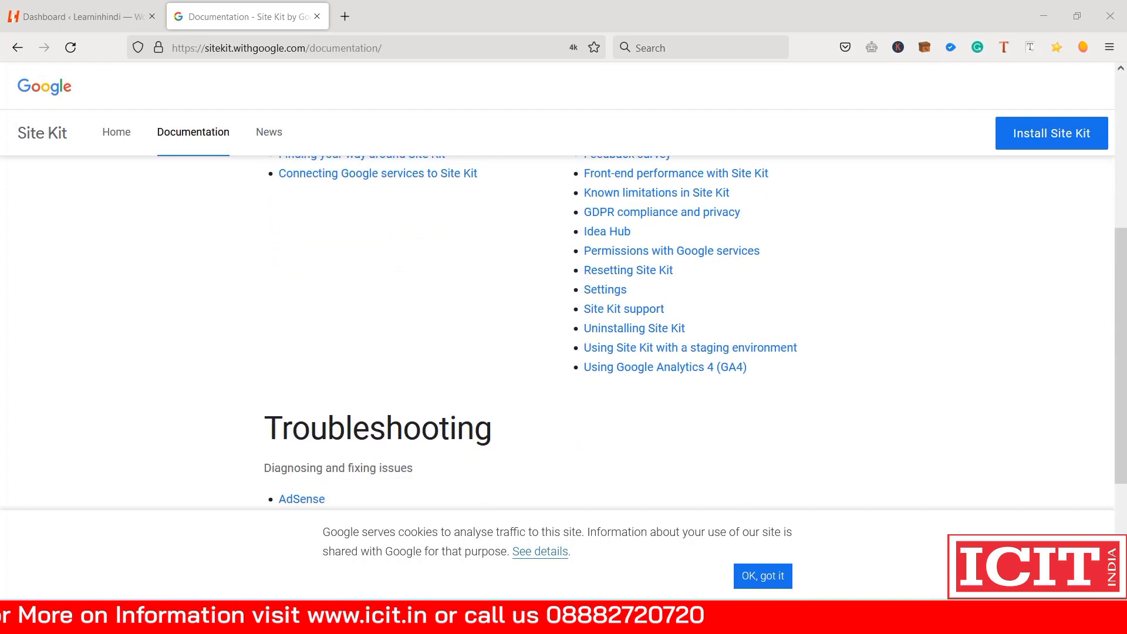
pyautogui.scroll(-2, 506, 579)
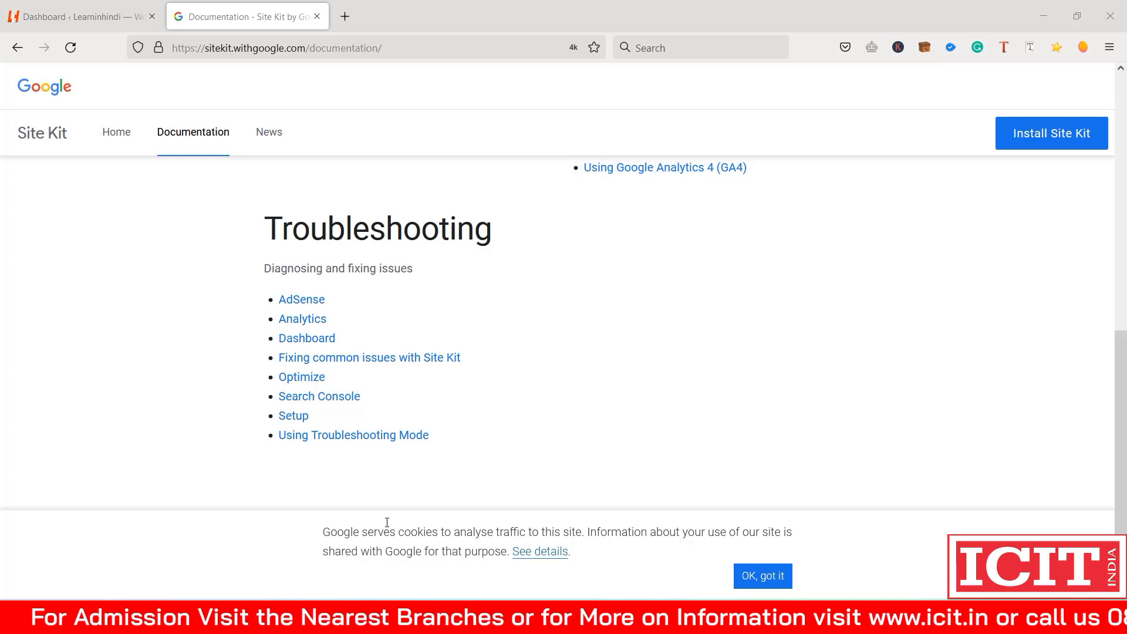
pyautogui.scroll(5, 158, 290)
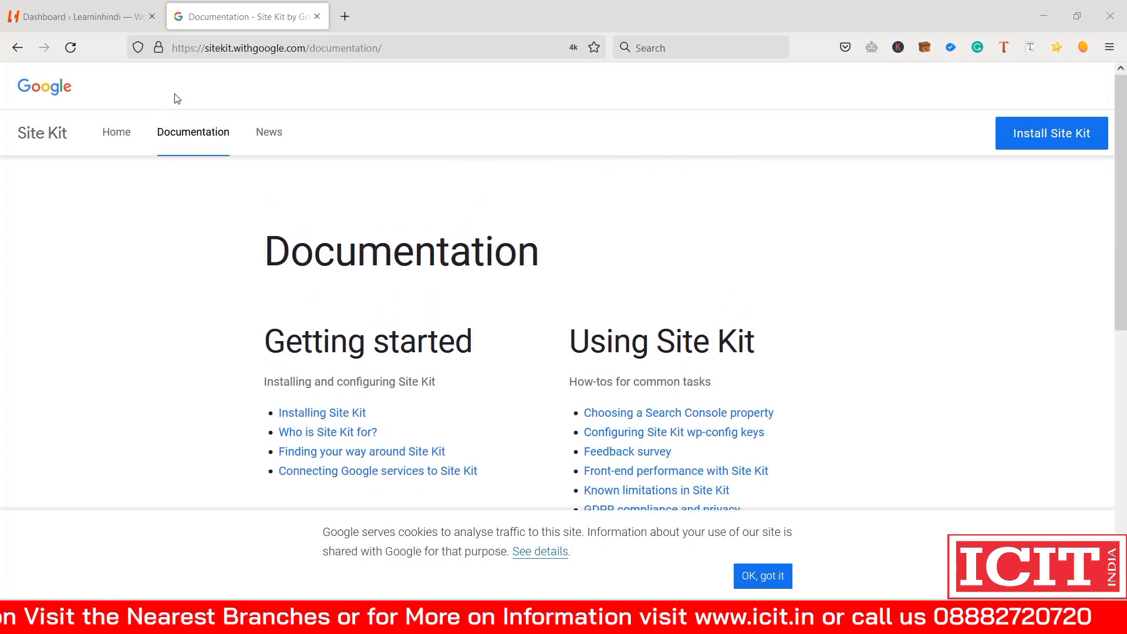
pyautogui.moveTo(304, 49); pyautogui.dragTo(172, 49)
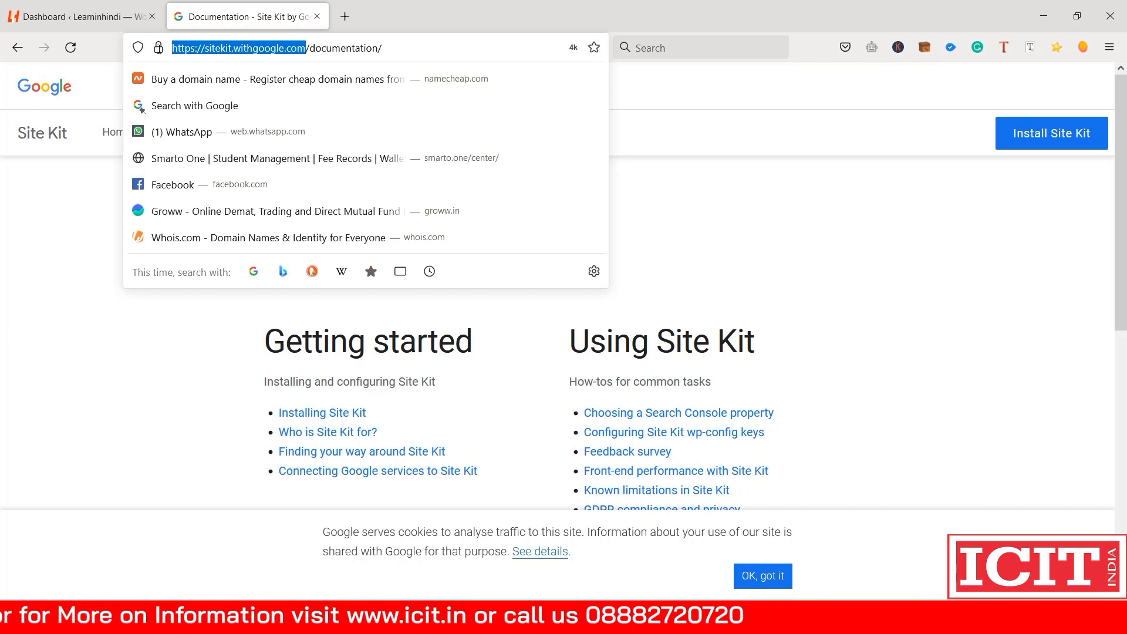
# Step: Open the Site Kit home page, review its included Google tools and intended audiences, and accept the cookie notice
pyautogui.click(125, 129)
pyautogui.click(125, 130)
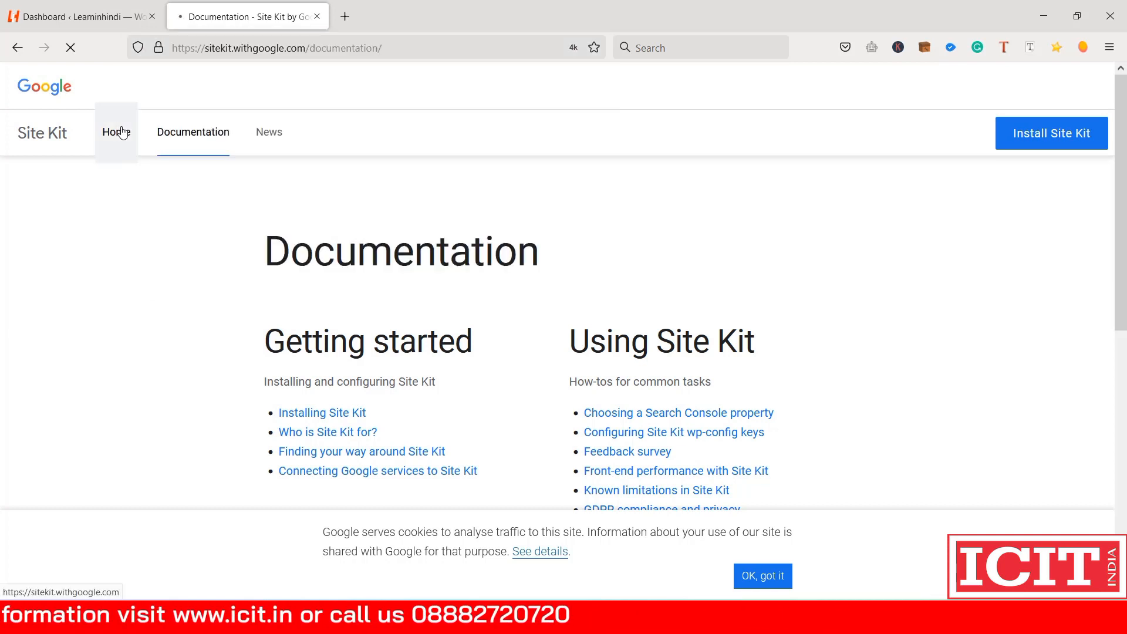
pyautogui.scroll(-10, 219, 337)
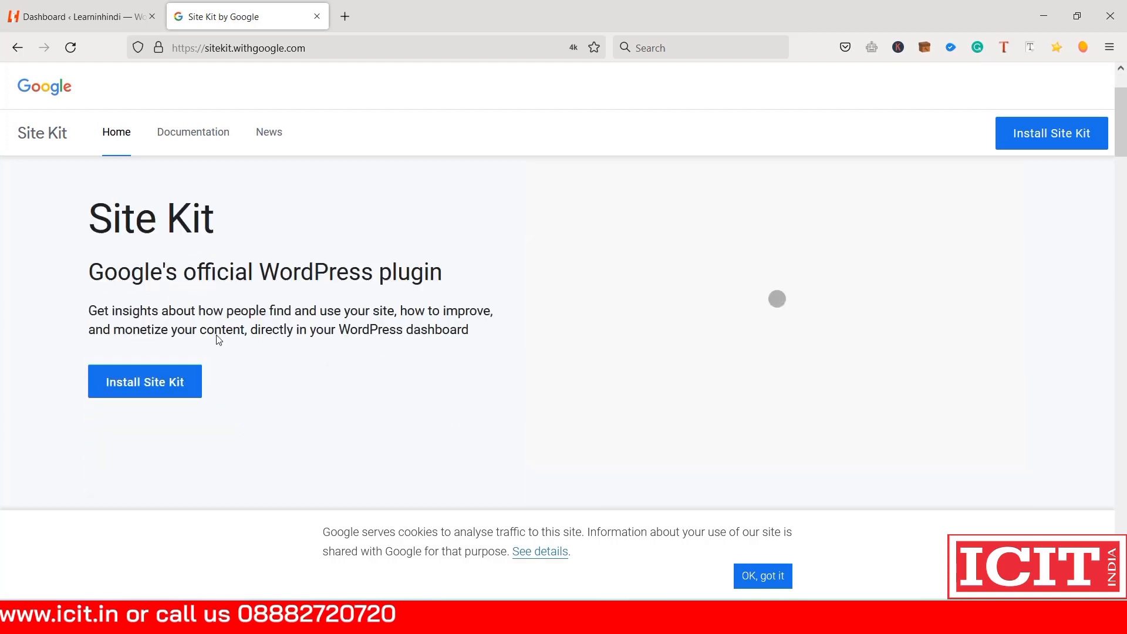
pyautogui.scroll(-6, 446, 305)
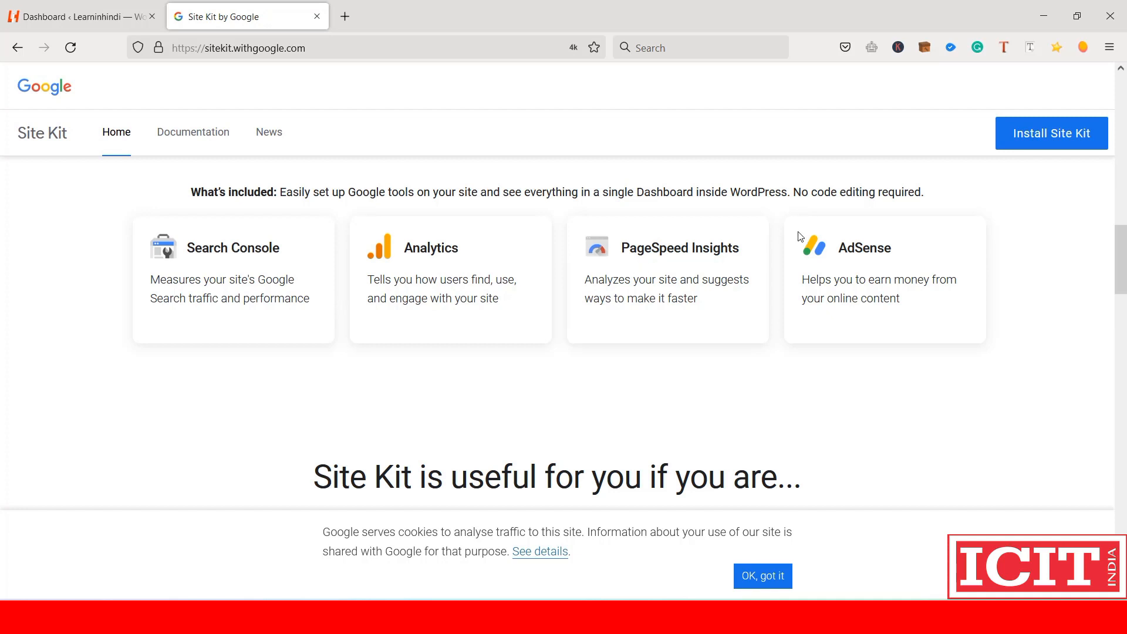
pyautogui.scroll(-4, 841, 274)
pyautogui.scroll(-4, 841, 274)
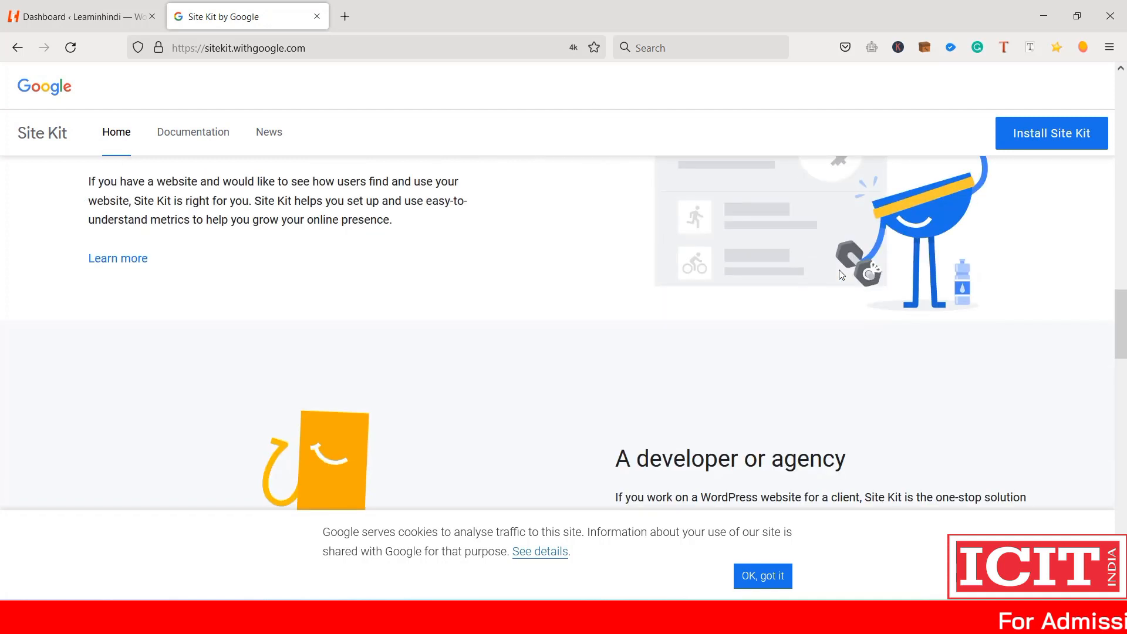
pyautogui.scroll(-3, 840, 274)
pyautogui.scroll(-3, 841, 274)
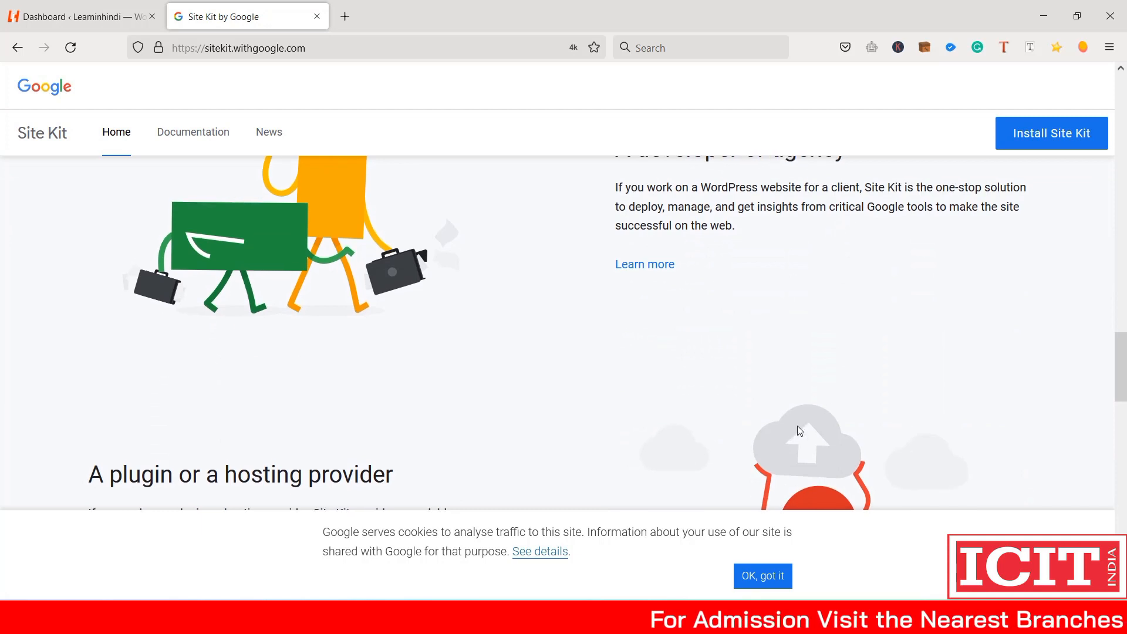
pyautogui.click(782, 578)
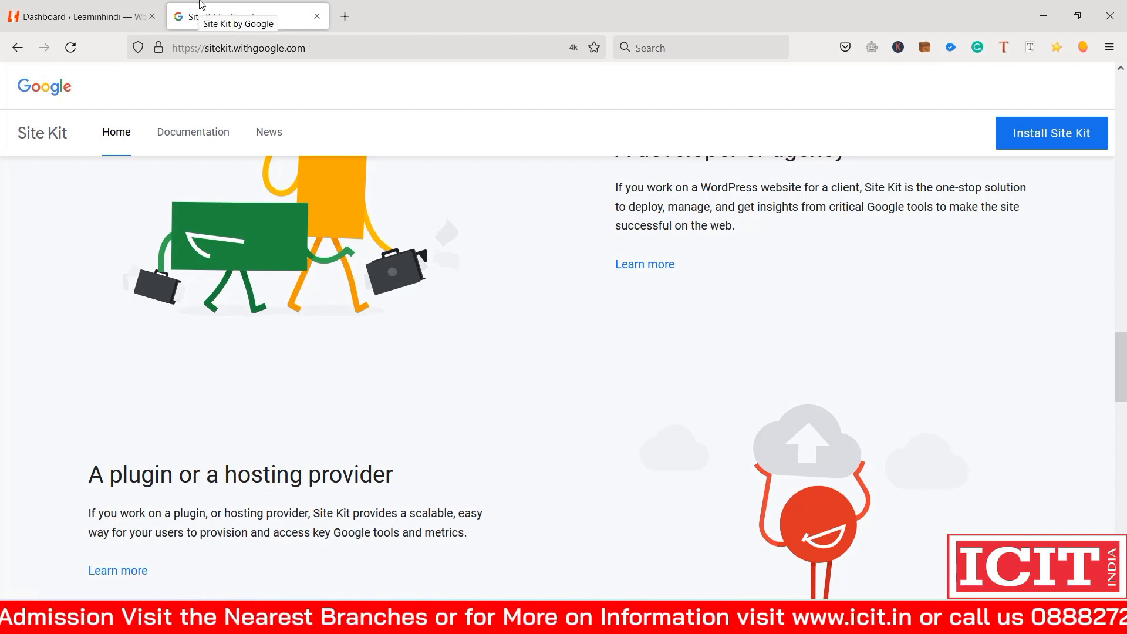
# Step: Switch to the Learninhindi WordPress dashboard and open the page for adding new plugins
pyautogui.click(76, 16)
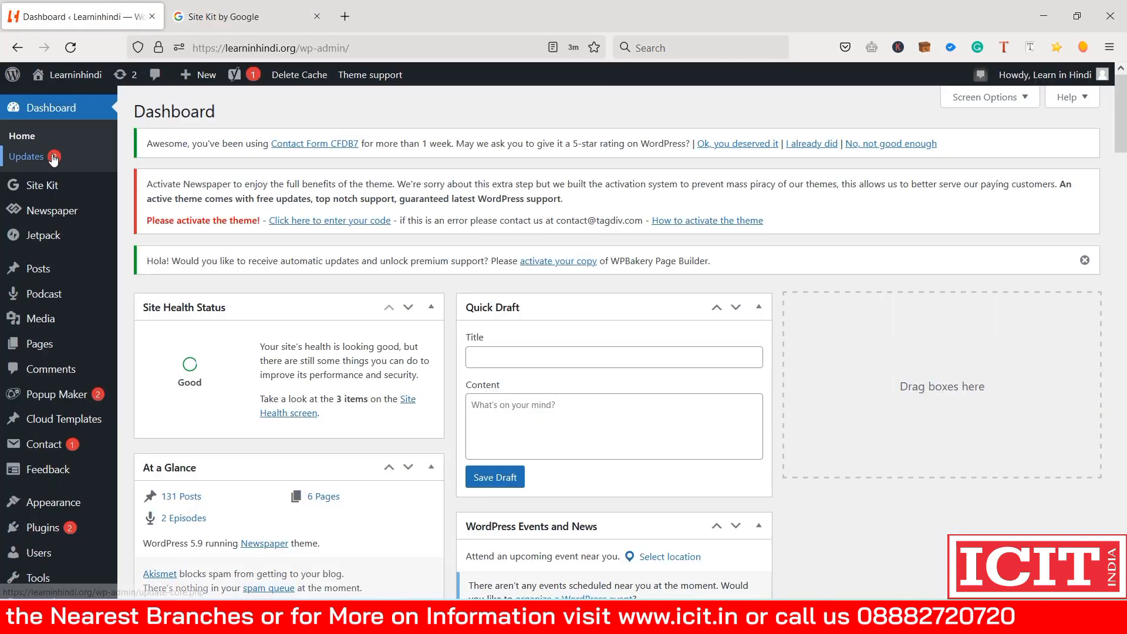
pyautogui.moveTo(53, 185)
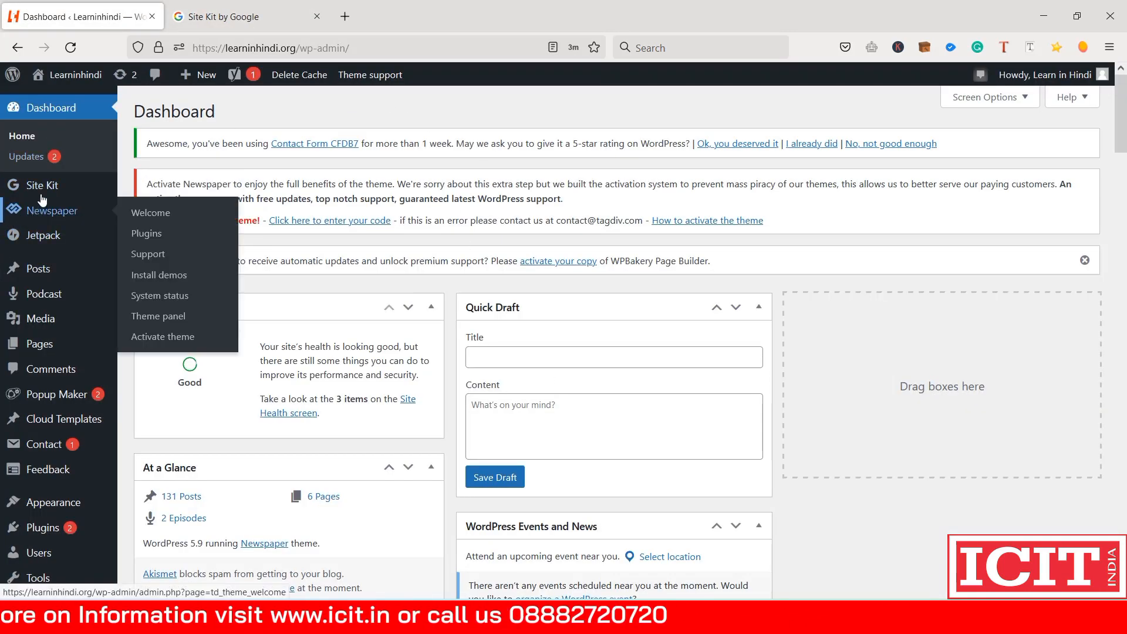
pyautogui.moveTo(99, 188)
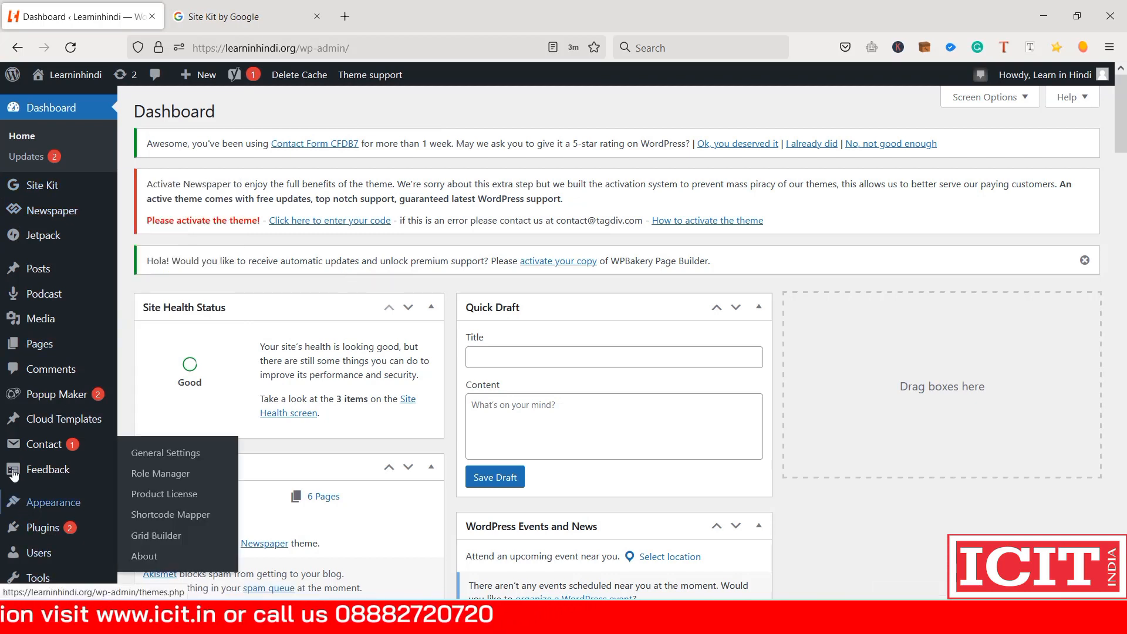
pyautogui.moveTo(88, 524)
pyautogui.moveTo(88, 503)
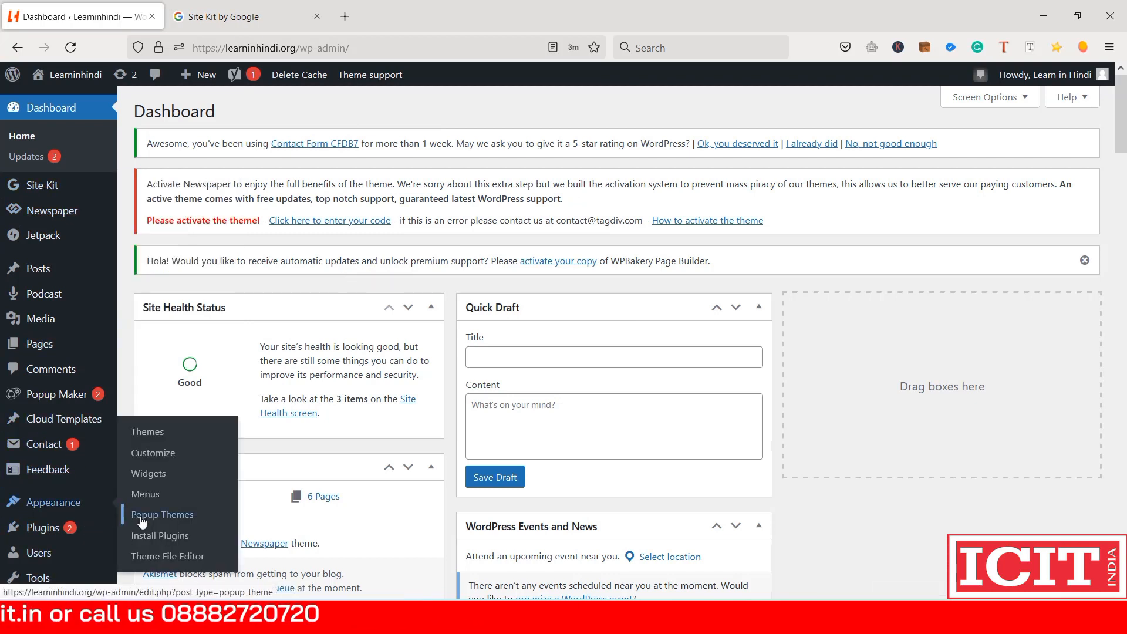
pyautogui.scroll(-2, 176, 340)
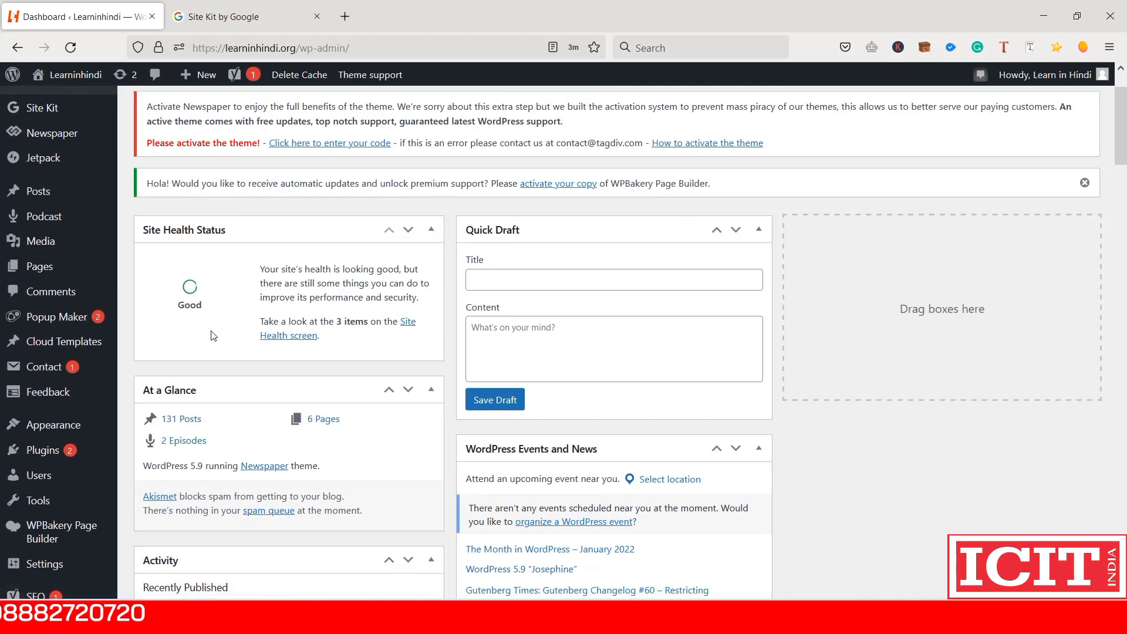
pyautogui.moveTo(102, 453)
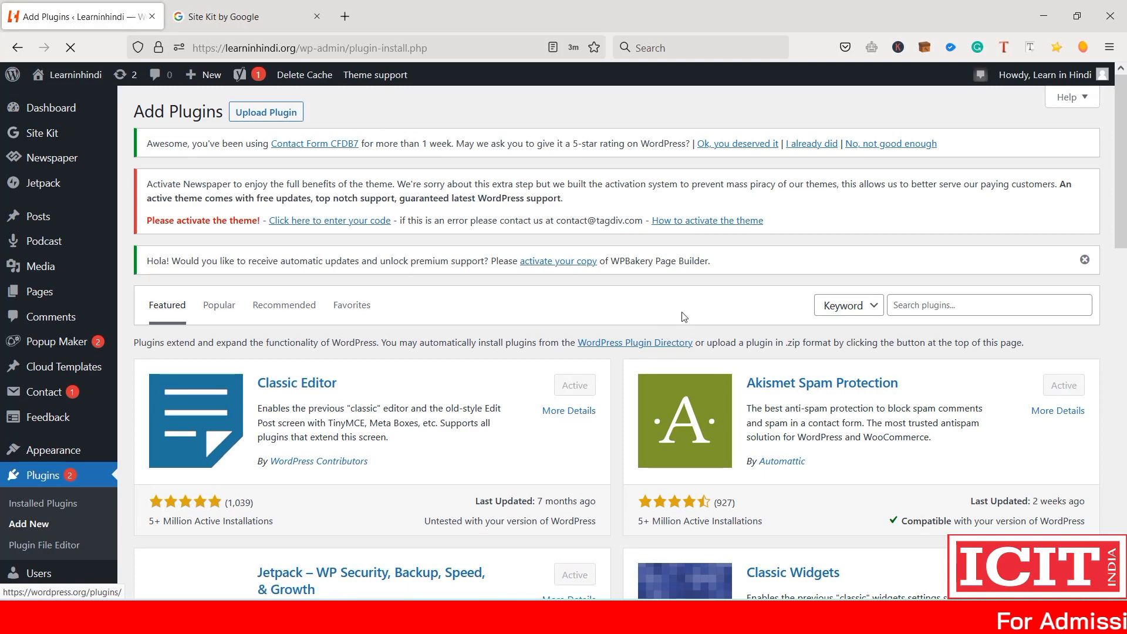
# Step: Search the WordPress plugin directory for "google site kit" by keyword
pyautogui.click(976, 397)
pyautogui.write('google')
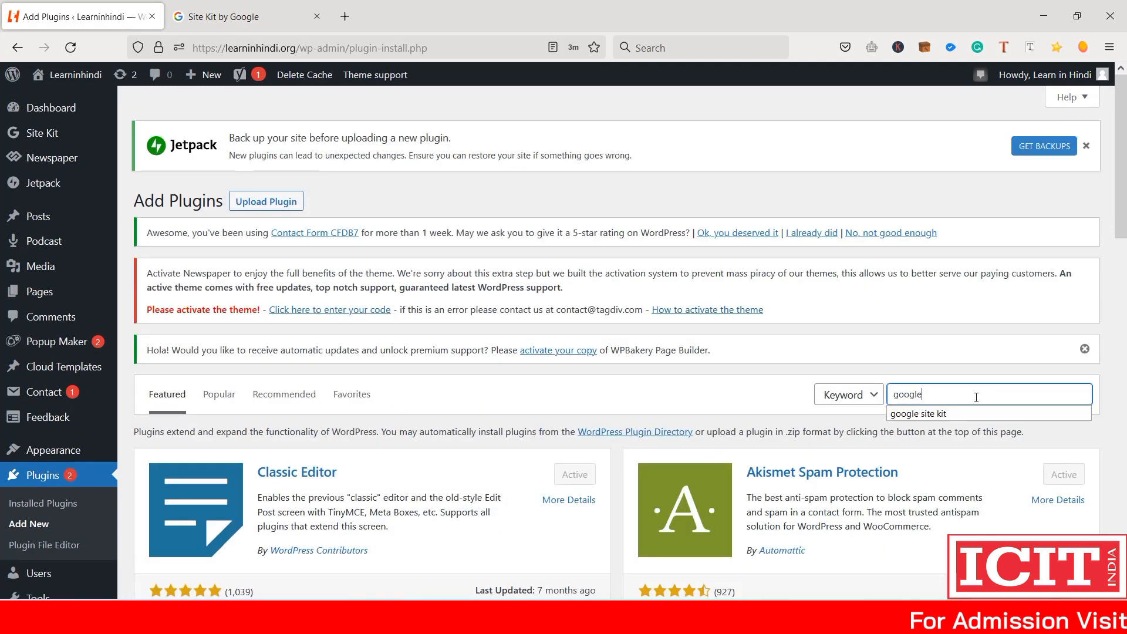
pyautogui.write('  site kit')
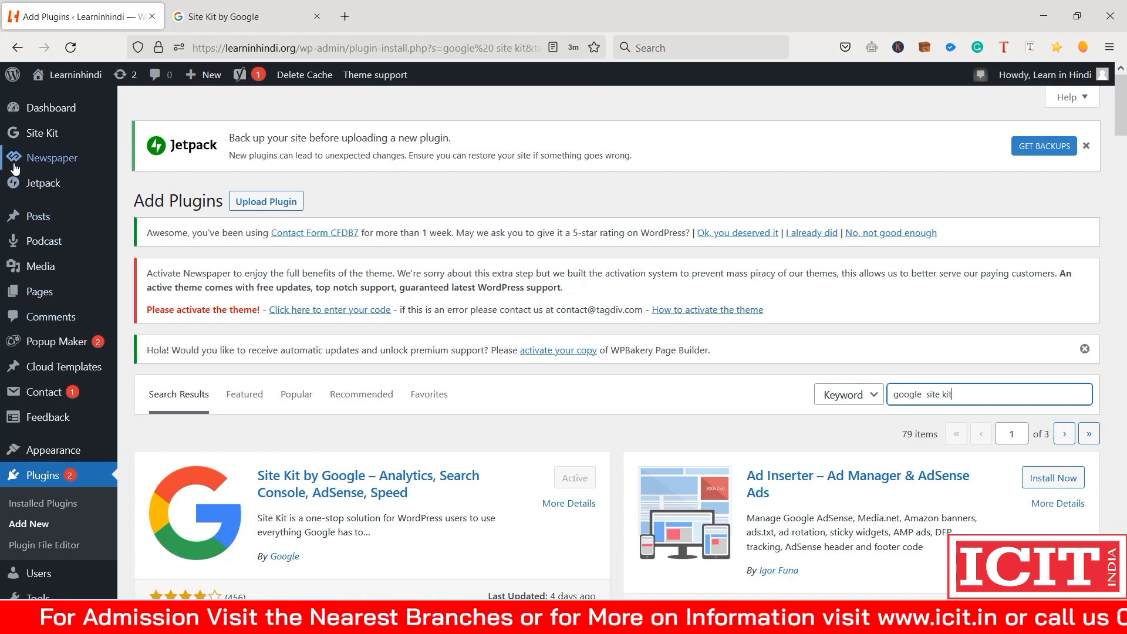
# Step: Open the Site Kit dashboard in WordPress and examine the All Users figure in the traffic overview
pyautogui.moveTo(41, 136)
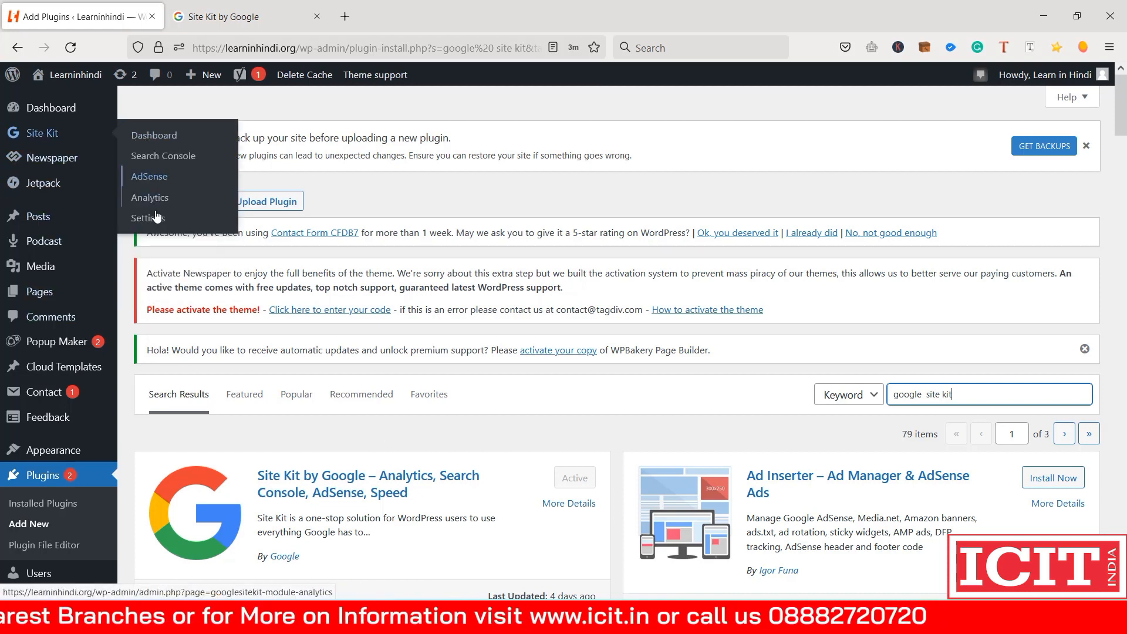
pyautogui.click(159, 136)
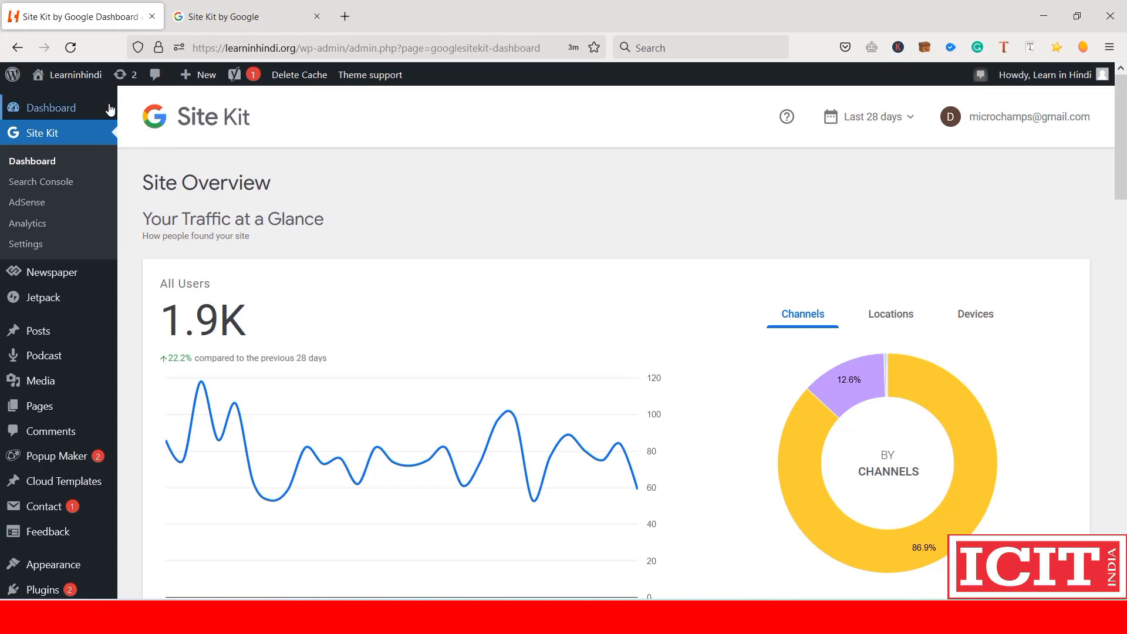
pyautogui.scroll(-3, 647, 196)
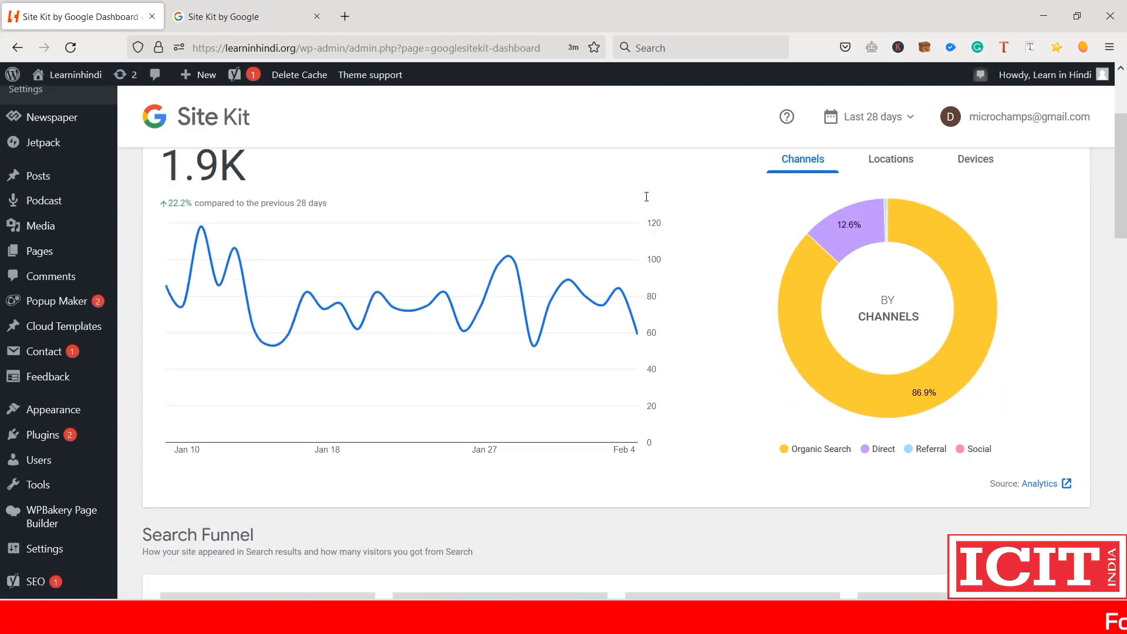
pyautogui.scroll(3, 201, 228)
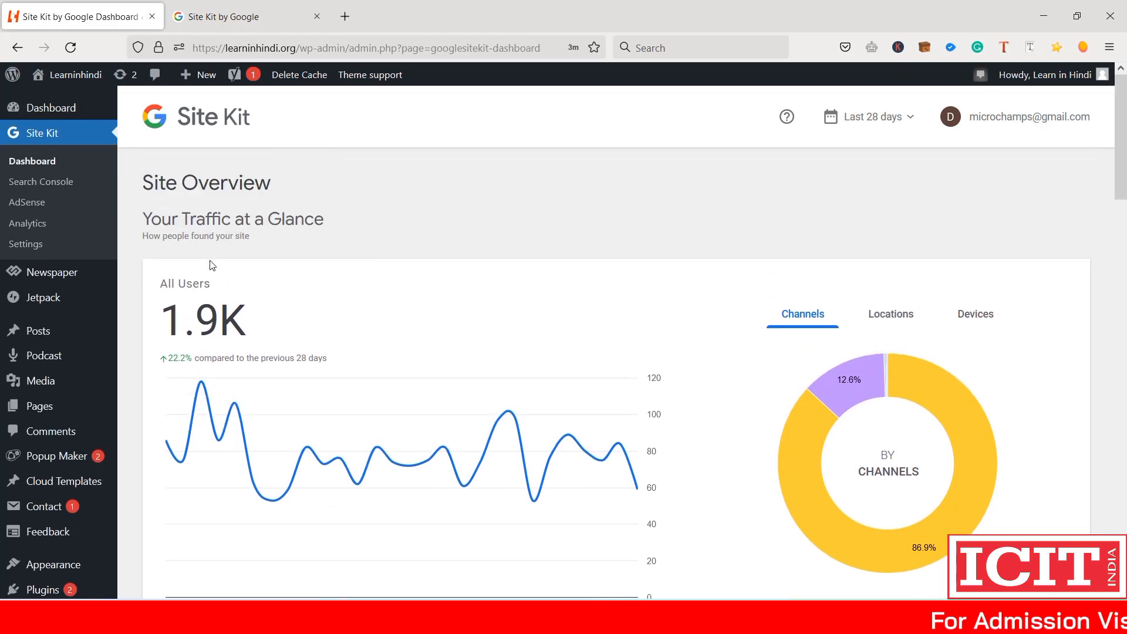
pyautogui.moveTo(166, 320); pyautogui.dragTo(262, 328)
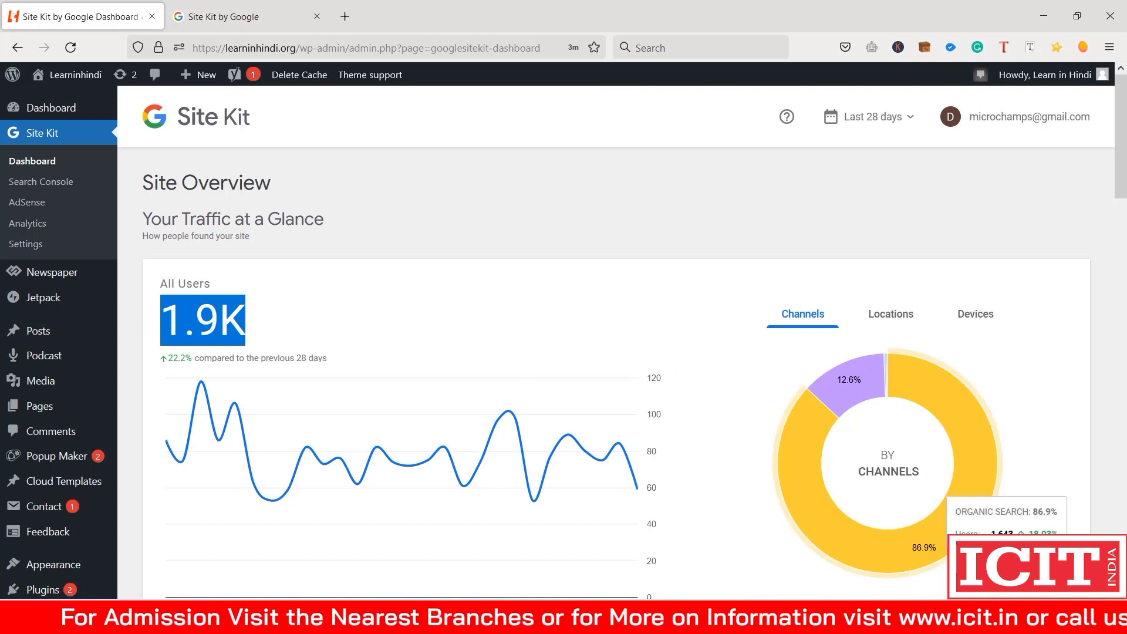
# Step: Inspect the traffic chart's channel shares, and view its breakdown by locations including the Others segment
pyautogui.moveTo(864, 400)
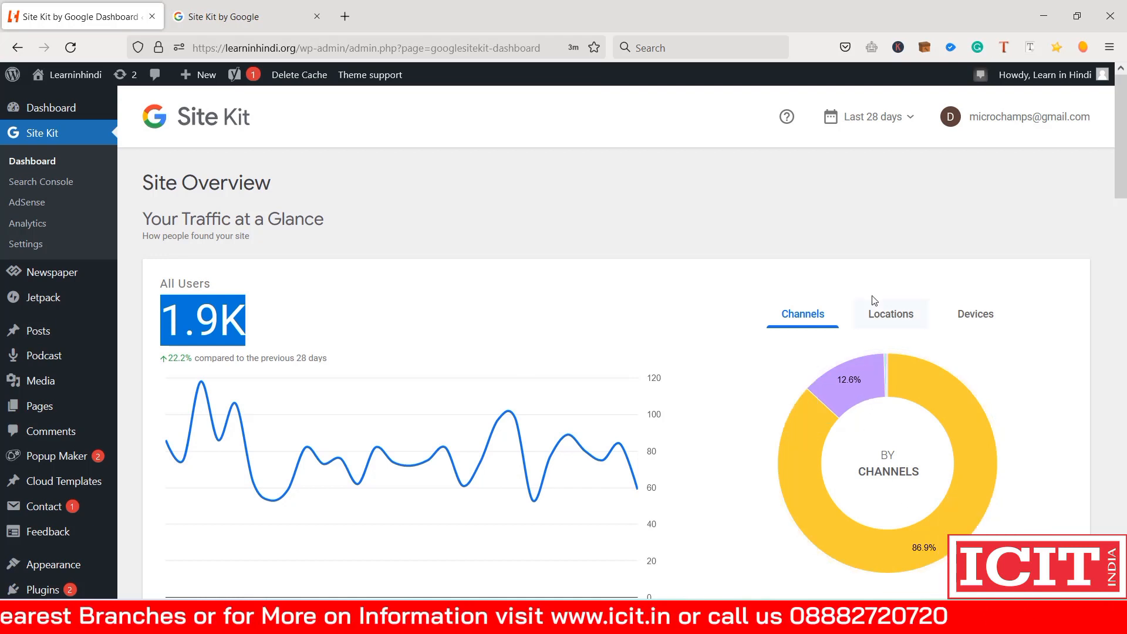
pyautogui.click(890, 323)
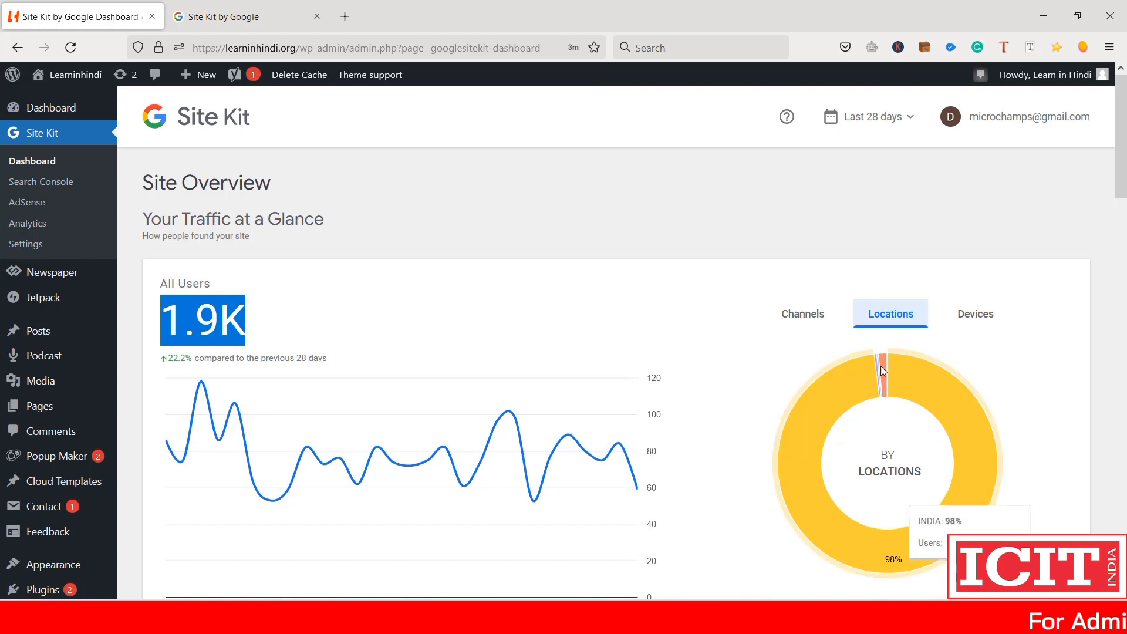
pyautogui.moveTo(880, 370)
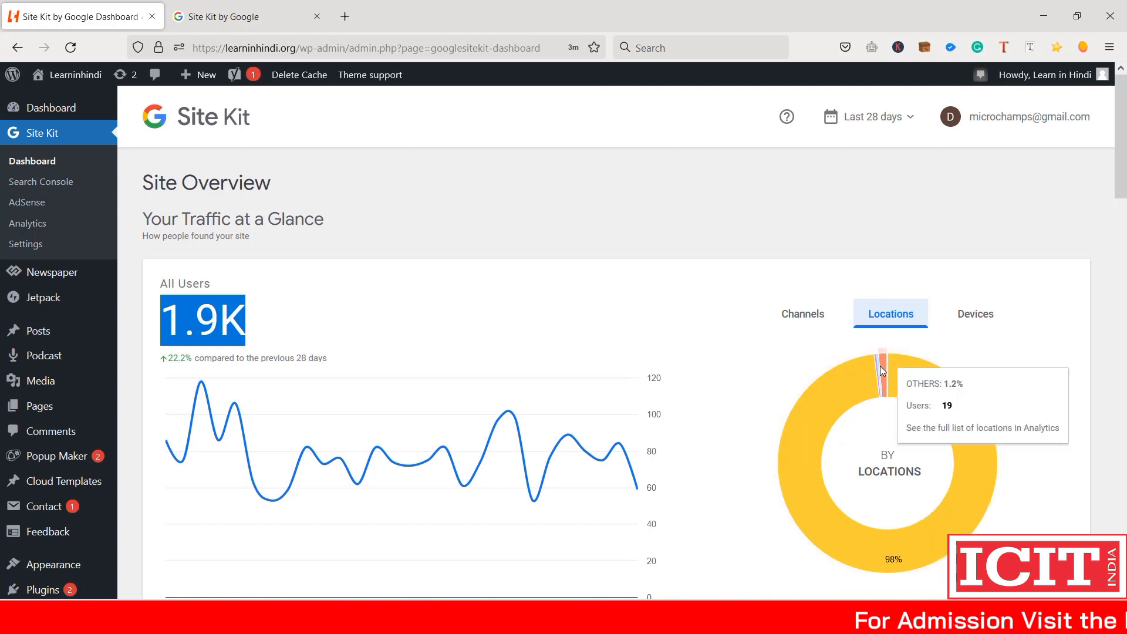
# Step: Break down the traffic by devices, inspect the mobile and desktop shares, and filter the user graph to Tablet
pyautogui.click(988, 319)
pyautogui.scroll(-1, 985, 338)
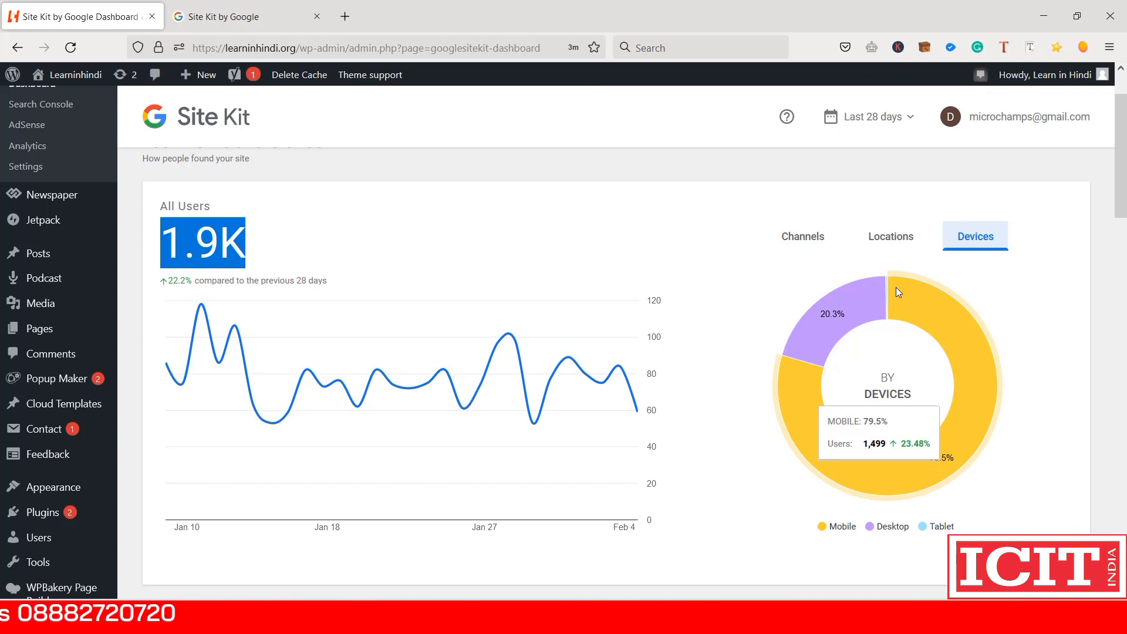
pyautogui.moveTo(967, 410)
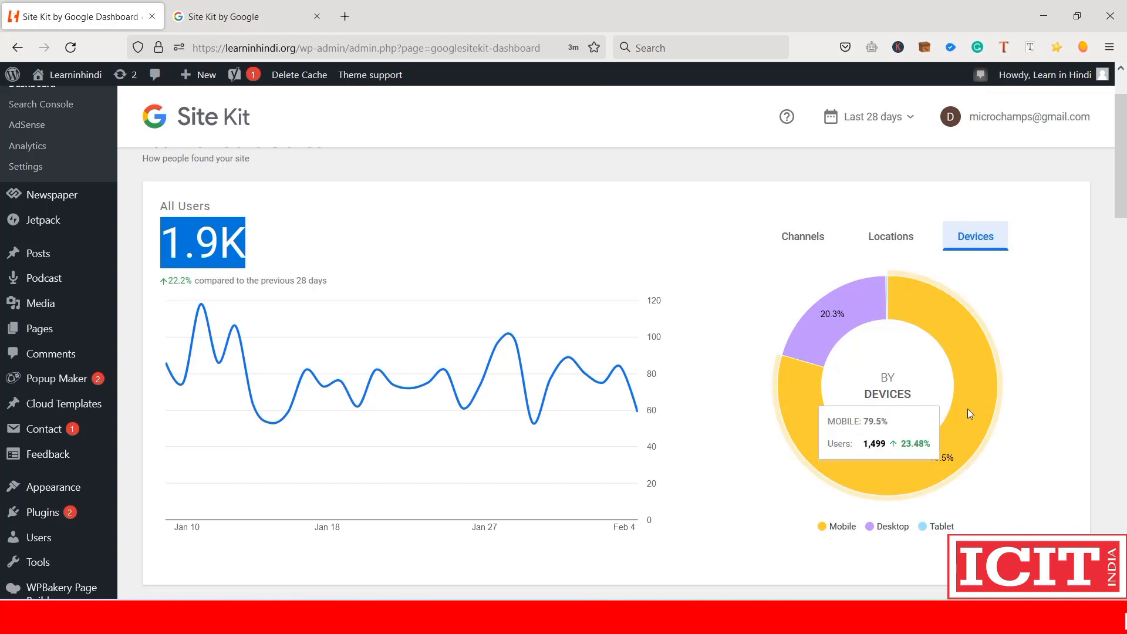
pyautogui.moveTo(867, 306)
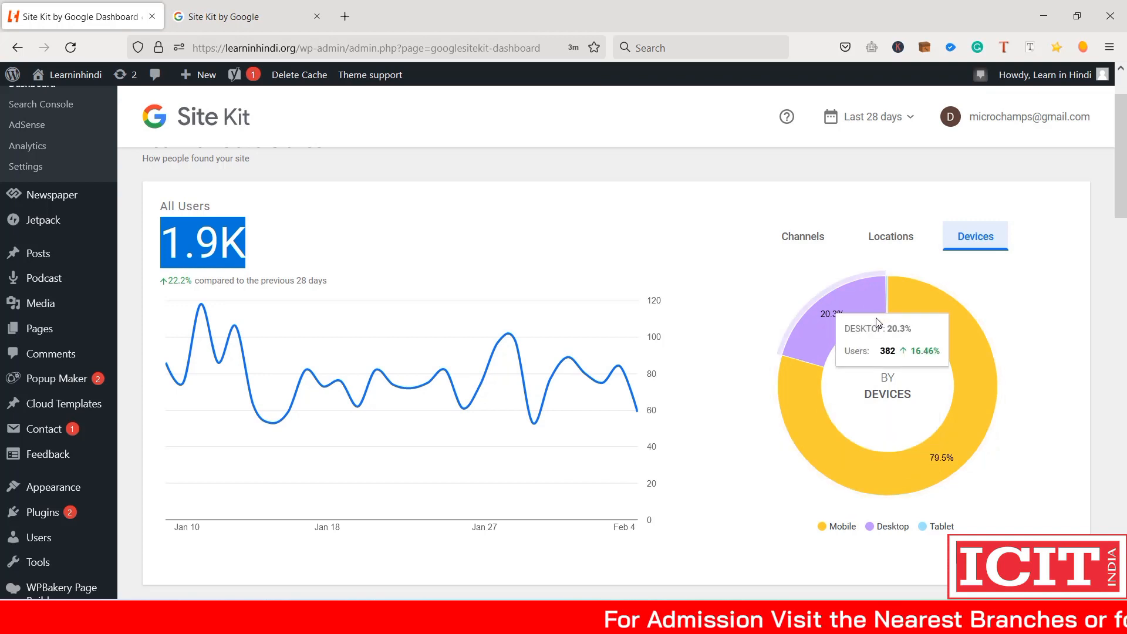
pyautogui.moveTo(919, 281)
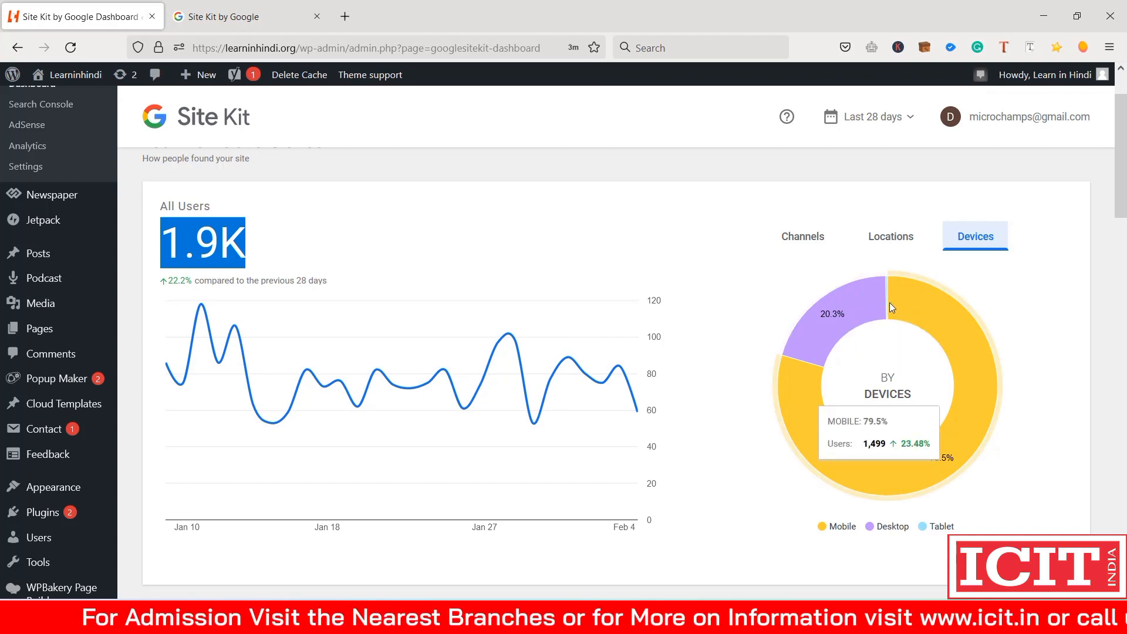
pyautogui.click(954, 527)
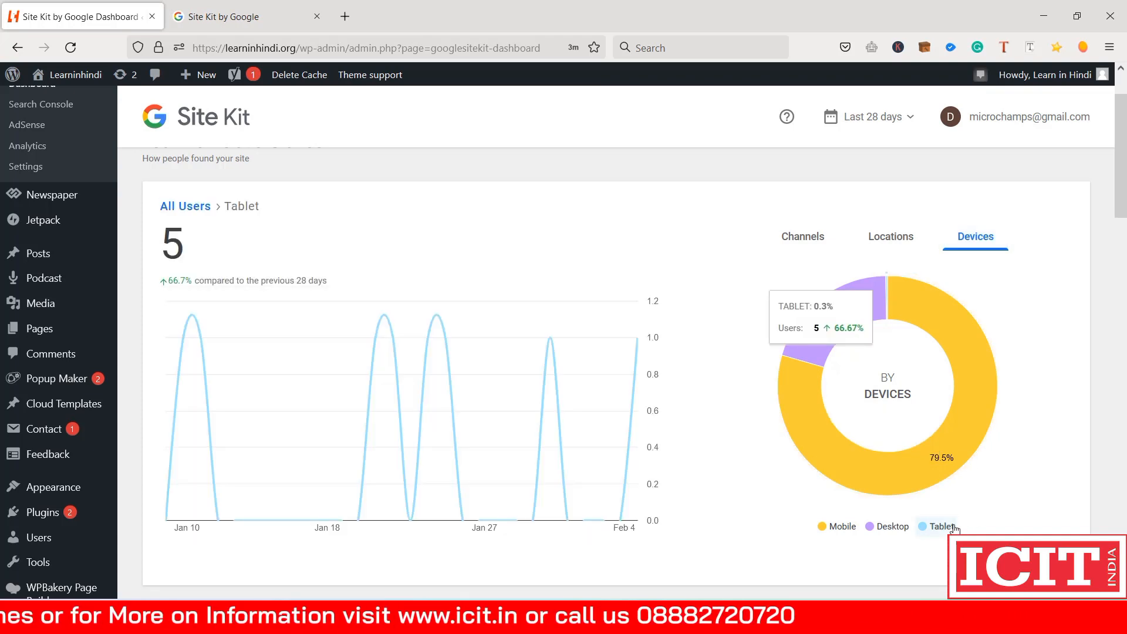
# Step: Examine the Search Funnel section of the Site Kit dashboard and highlight the Impressions figure
pyautogui.scroll(-2, 314, 360)
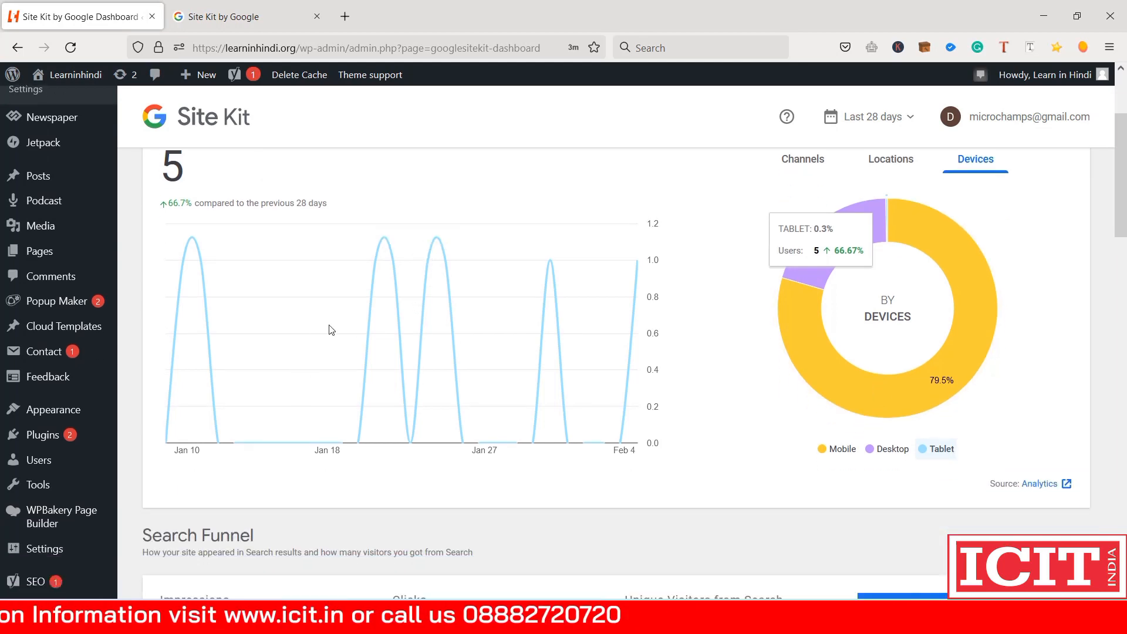
pyautogui.scroll(-3, 442, 351)
pyautogui.scroll(-2, 310, 379)
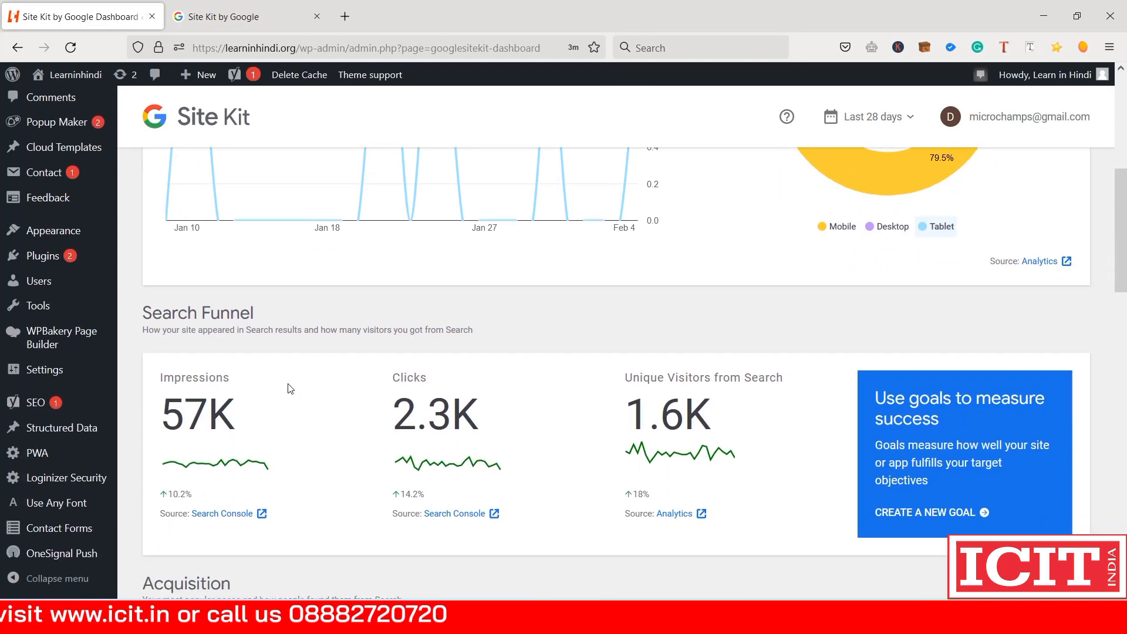
pyautogui.scroll(-2, 320, 399)
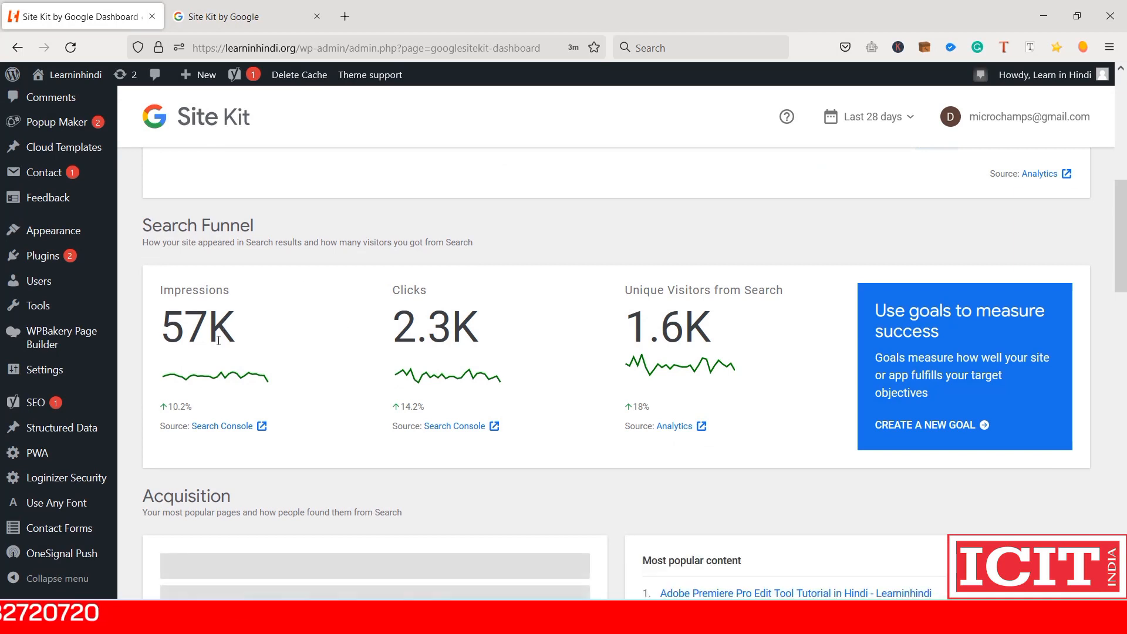
pyautogui.moveTo(162, 311); pyautogui.dragTo(201, 320)
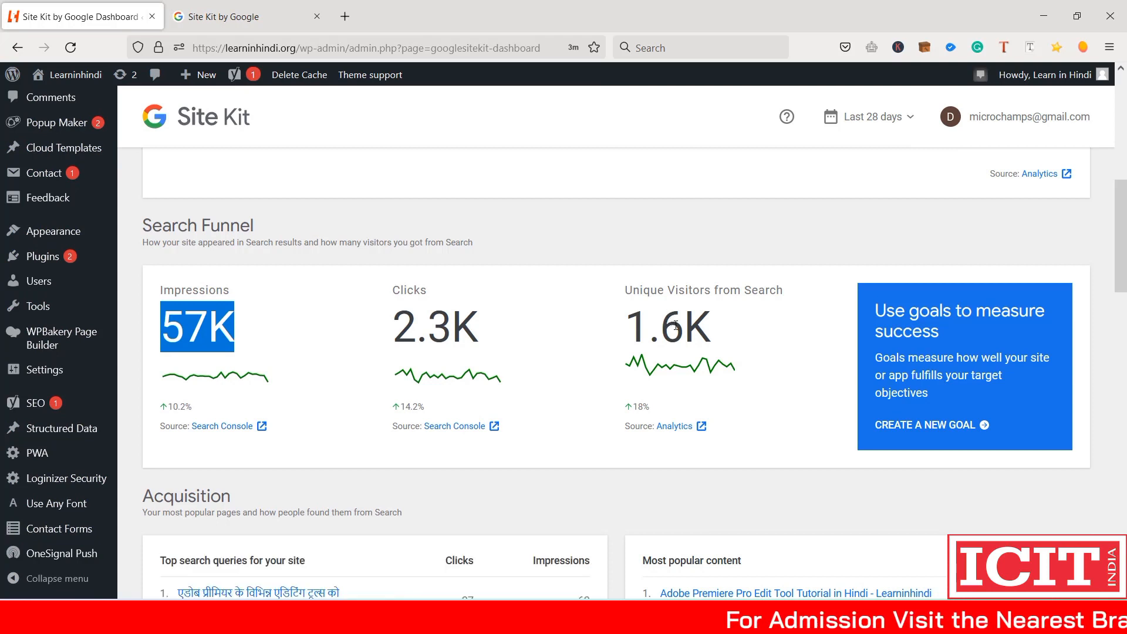
# Step: Examine the Acquisition section's top search queries and most popular content, comparing them with the Search Funnel figures
pyautogui.scroll(-4, 676, 326)
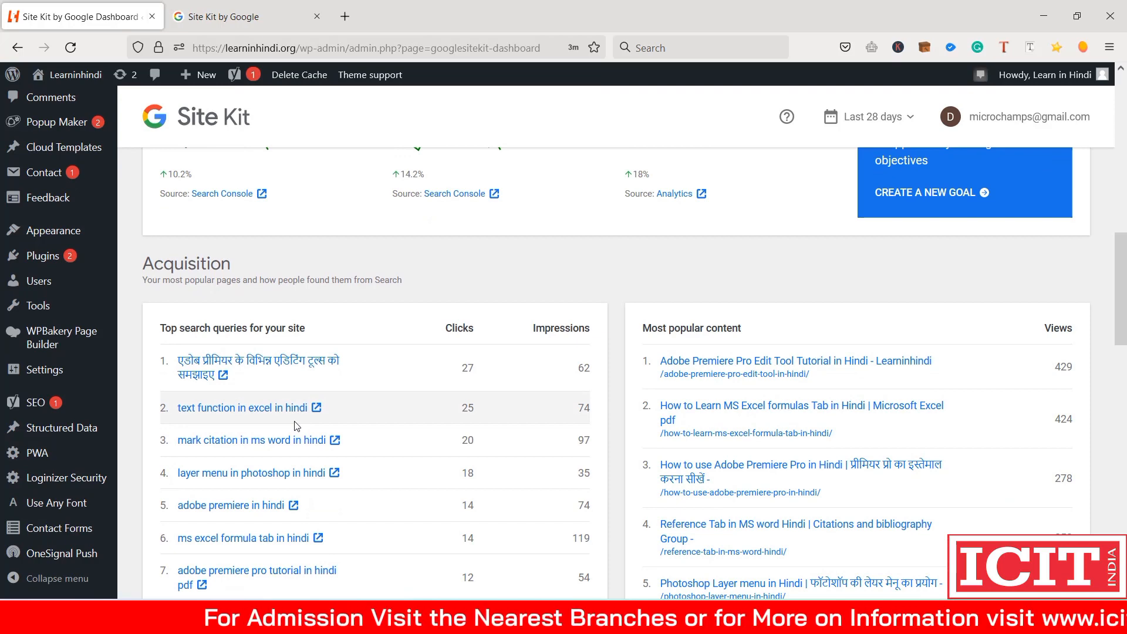
pyautogui.scroll(-3, 296, 427)
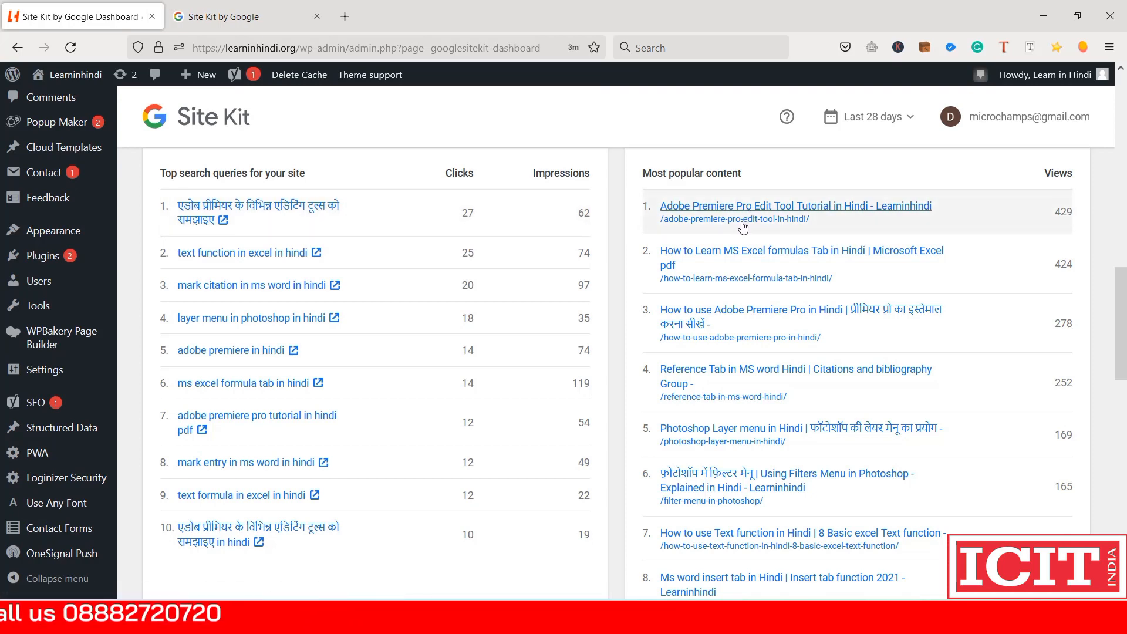
pyautogui.scroll(-6, 622, 334)
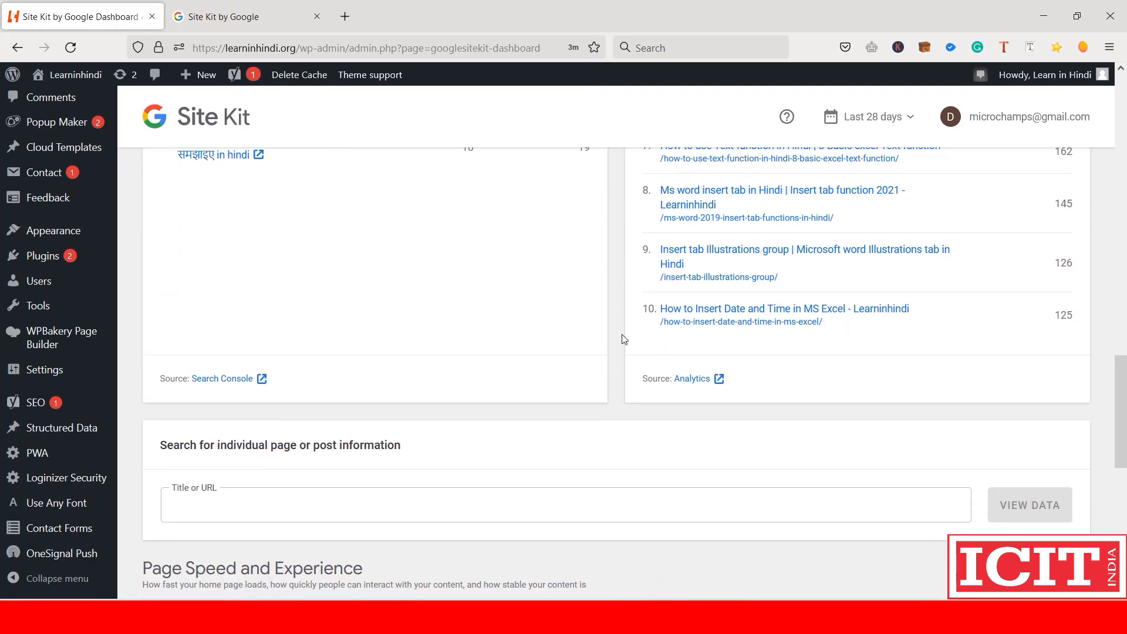
pyautogui.scroll(-1, 624, 339)
pyautogui.scroll(2, 624, 340)
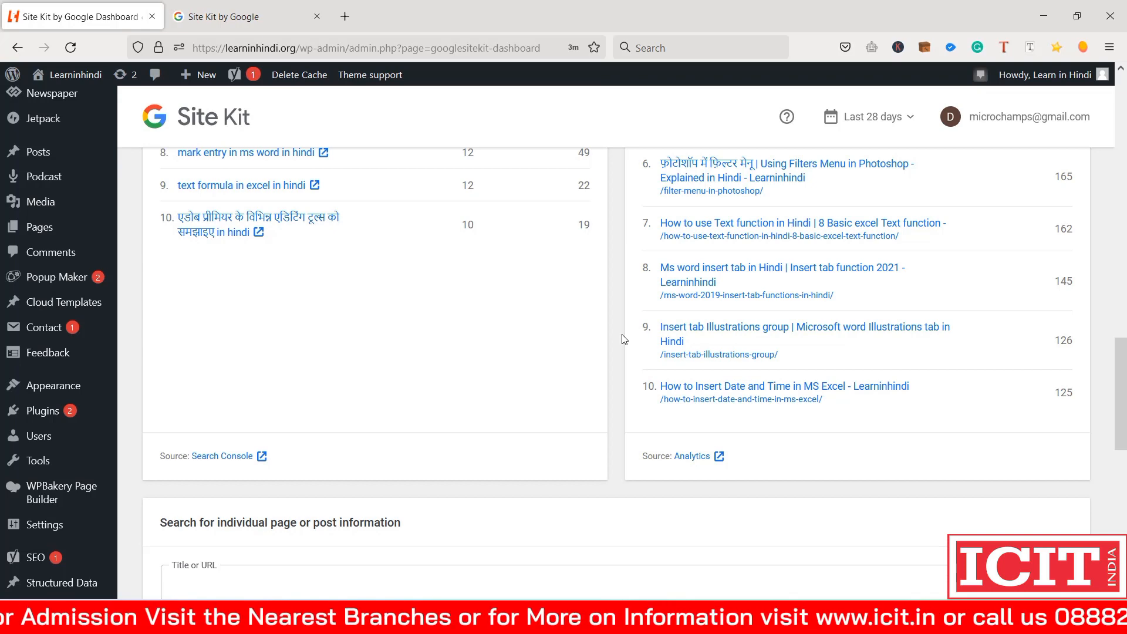
pyautogui.scroll(15, 624, 339)
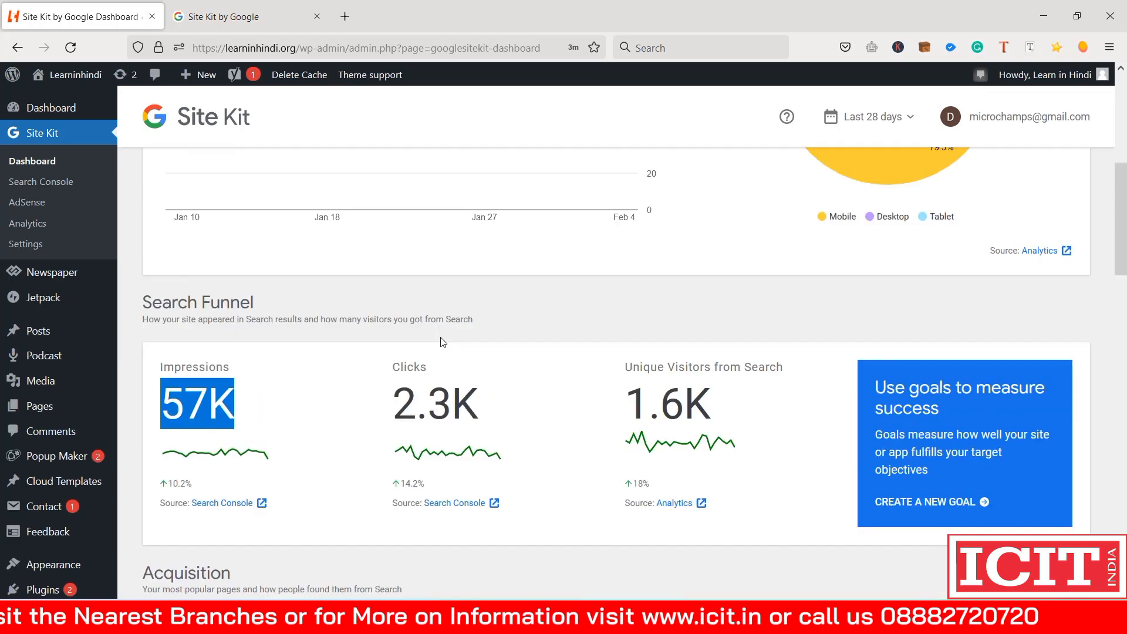
pyautogui.scroll(-8, 230, 348)
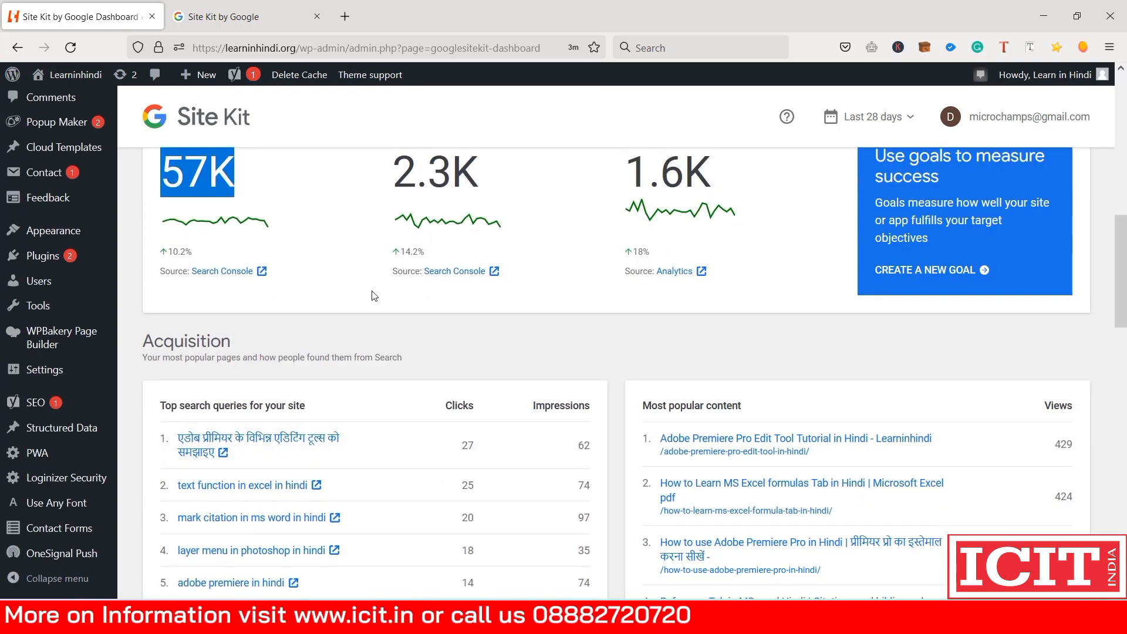
pyautogui.scroll(1, 374, 295)
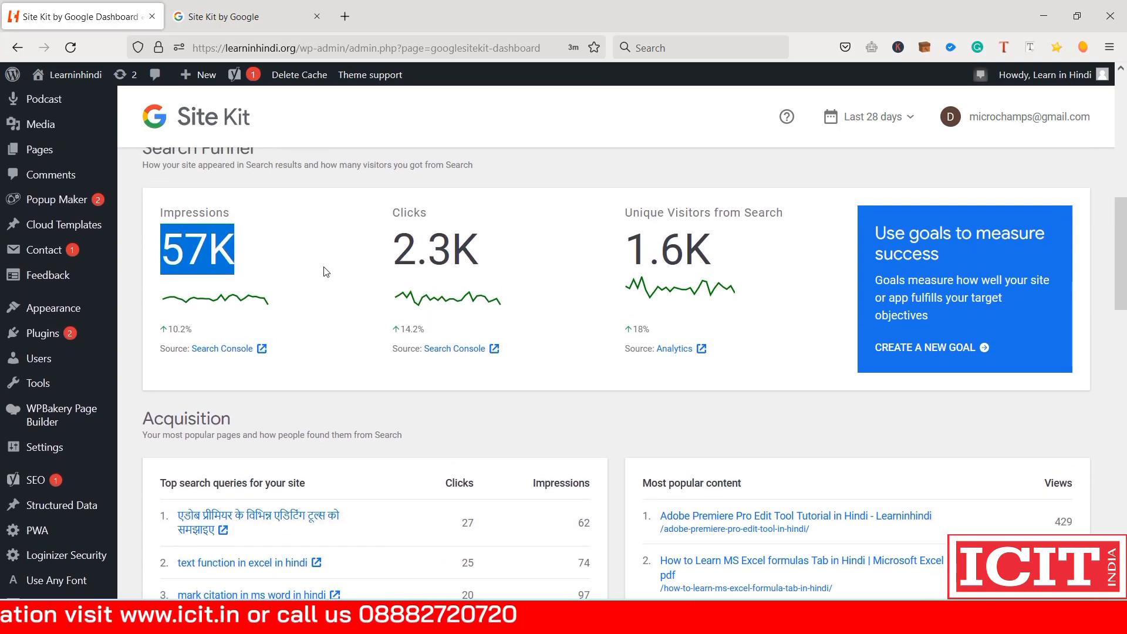
# Step: Open Site Kit's Search Console report and examine its 28-day overview, clicks chart and top search queries
pyautogui.scroll(8, 152, 303)
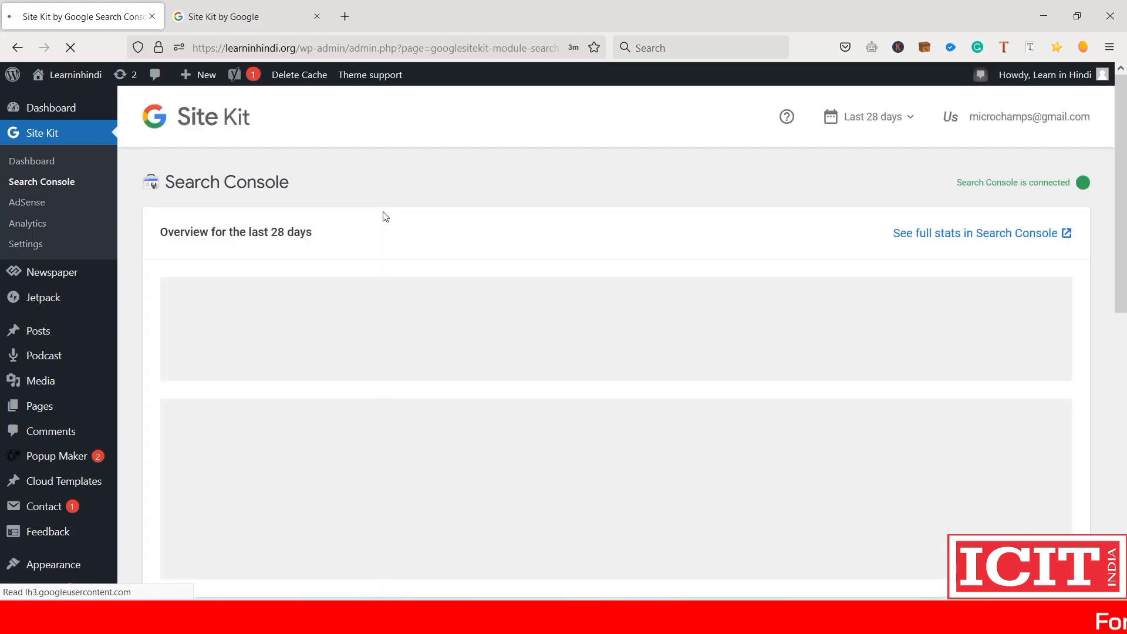
pyautogui.scroll(-1, 544, 304)
pyautogui.scroll(-4, 545, 305)
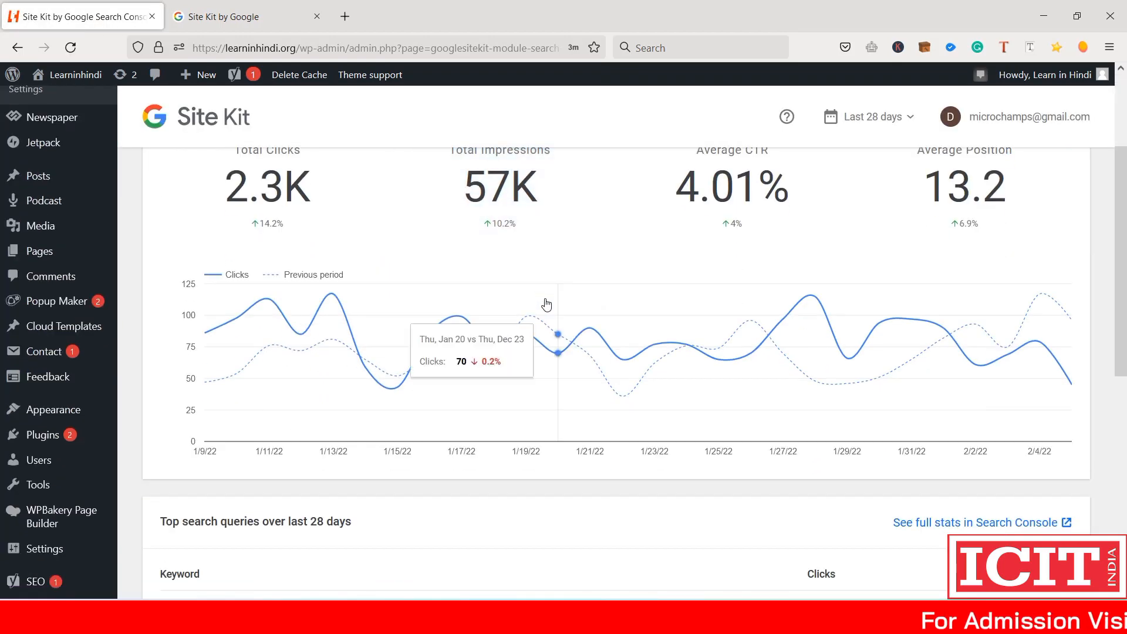
pyautogui.scroll(3, 338, 286)
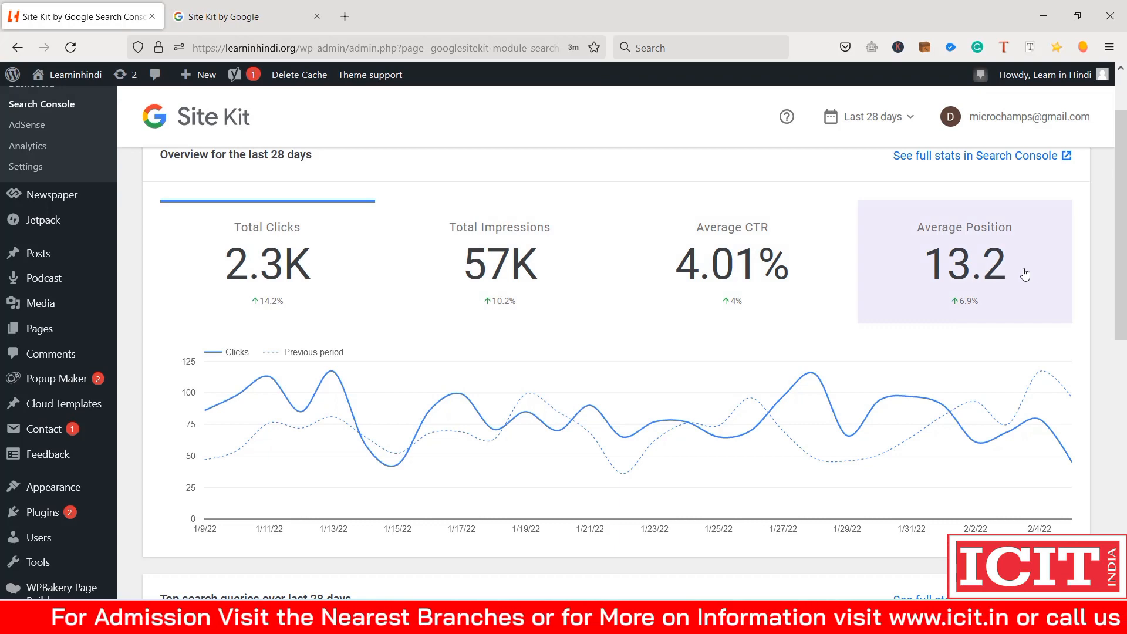
pyautogui.scroll(1, 252, 314)
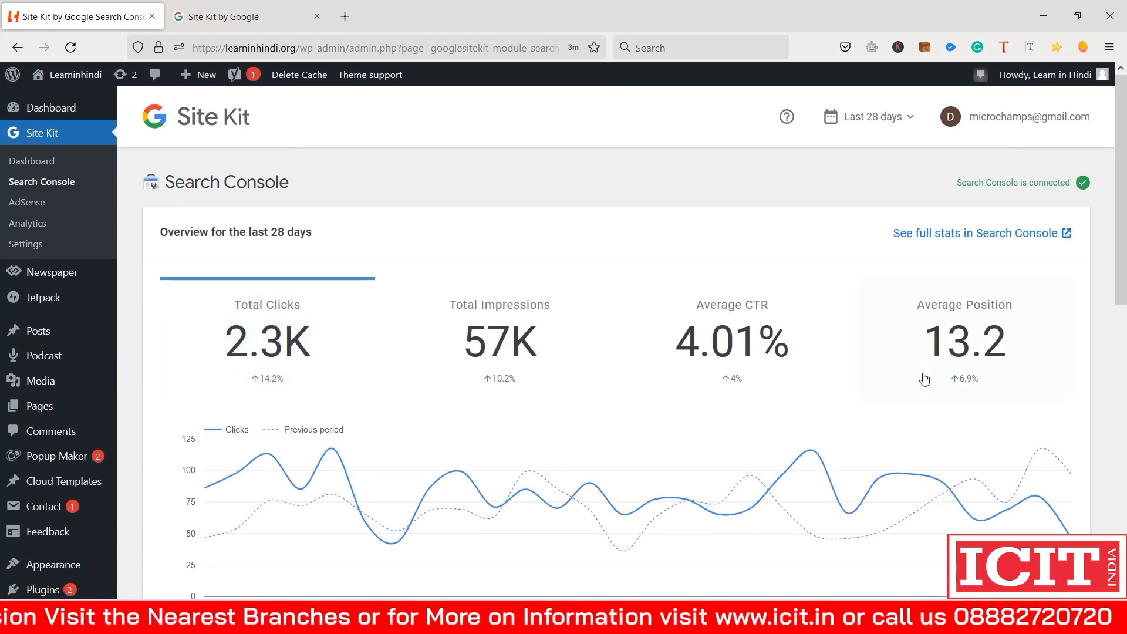
pyautogui.scroll(-4, 926, 375)
pyautogui.scroll(-5, 929, 374)
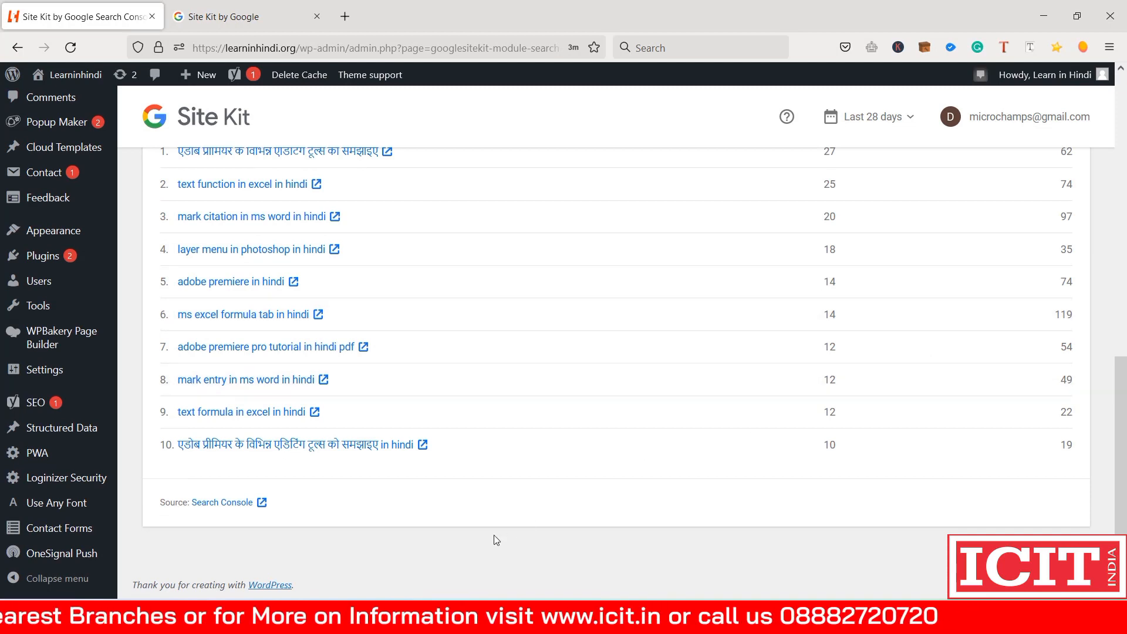
# Step: Open the full Performance report in Google Search Console and look through its available report sections
pyautogui.click(206, 504)
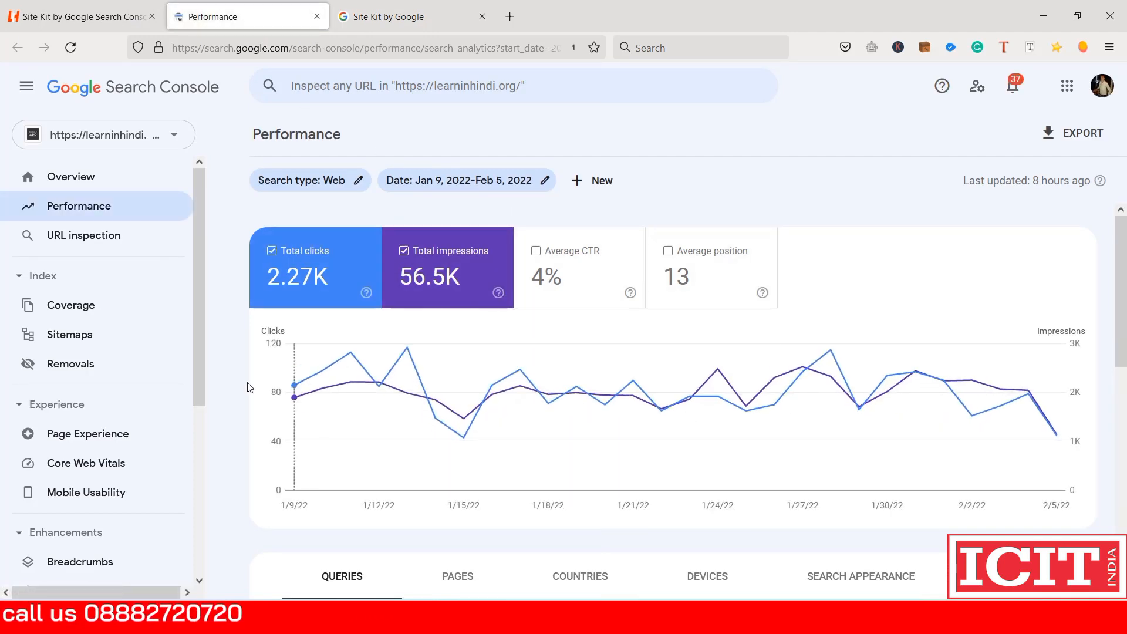
pyautogui.scroll(-5, 88, 371)
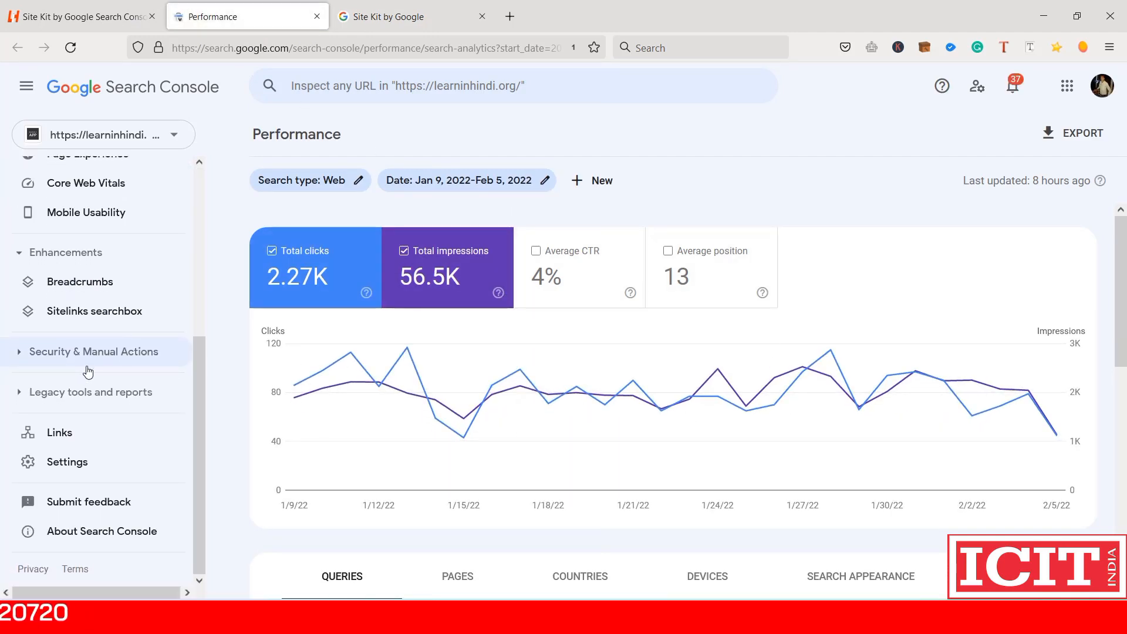
pyautogui.scroll(3, 88, 371)
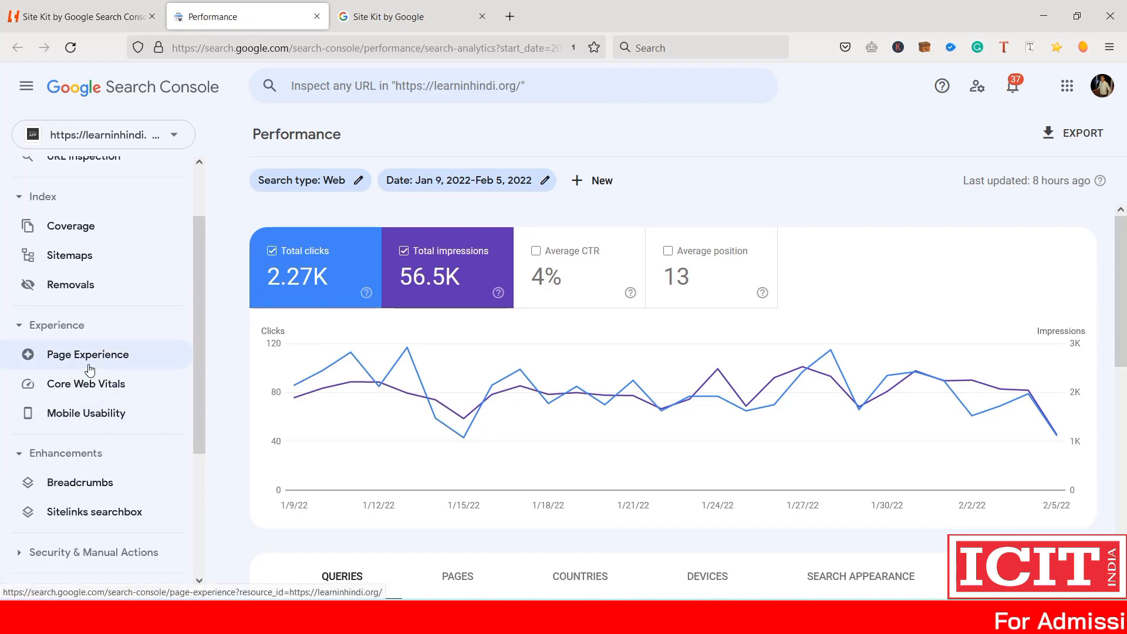
# Step: Return to Site Kit in WordPress and open the AdSense report to examine its performance overview and earnings chart
pyautogui.click(95, 8)
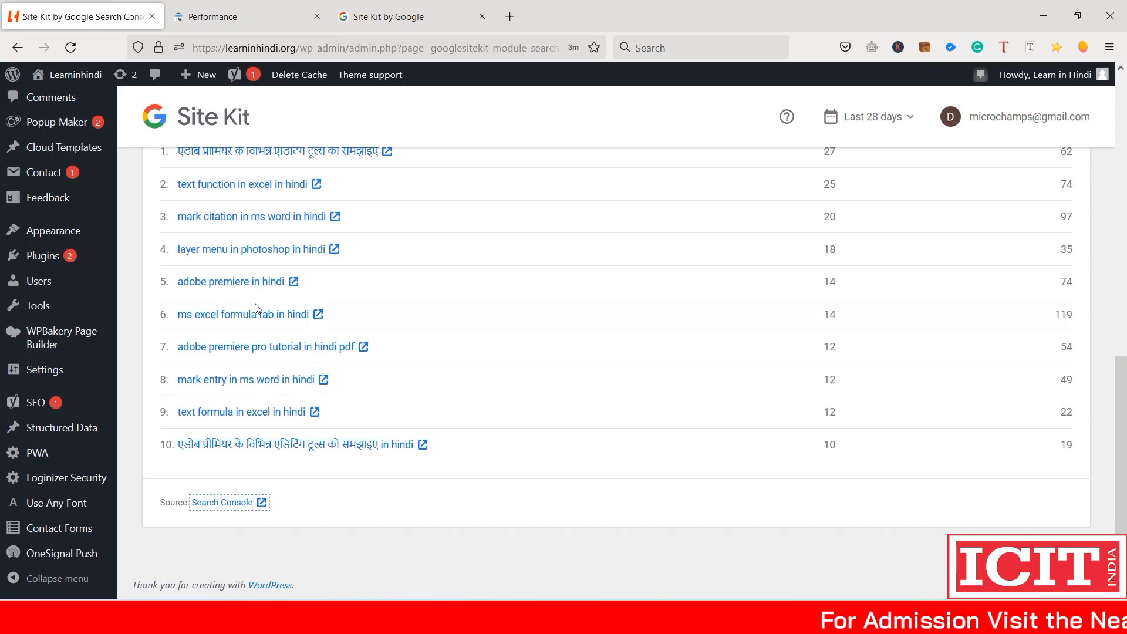
pyautogui.scroll(5, 292, 281)
pyautogui.scroll(1, 292, 281)
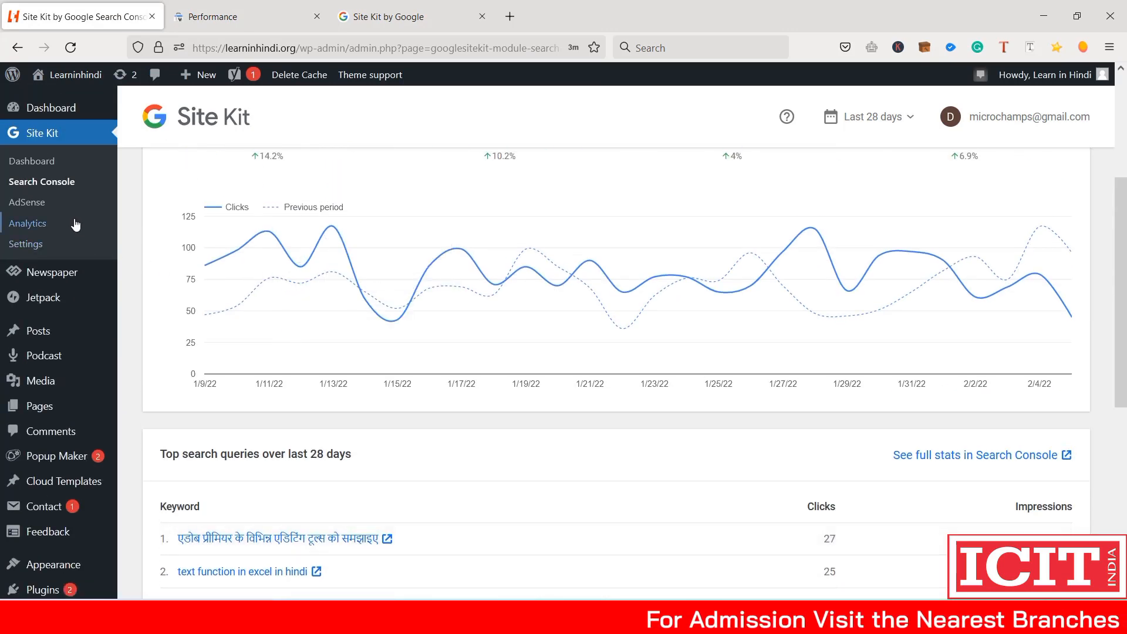
pyautogui.click(52, 214)
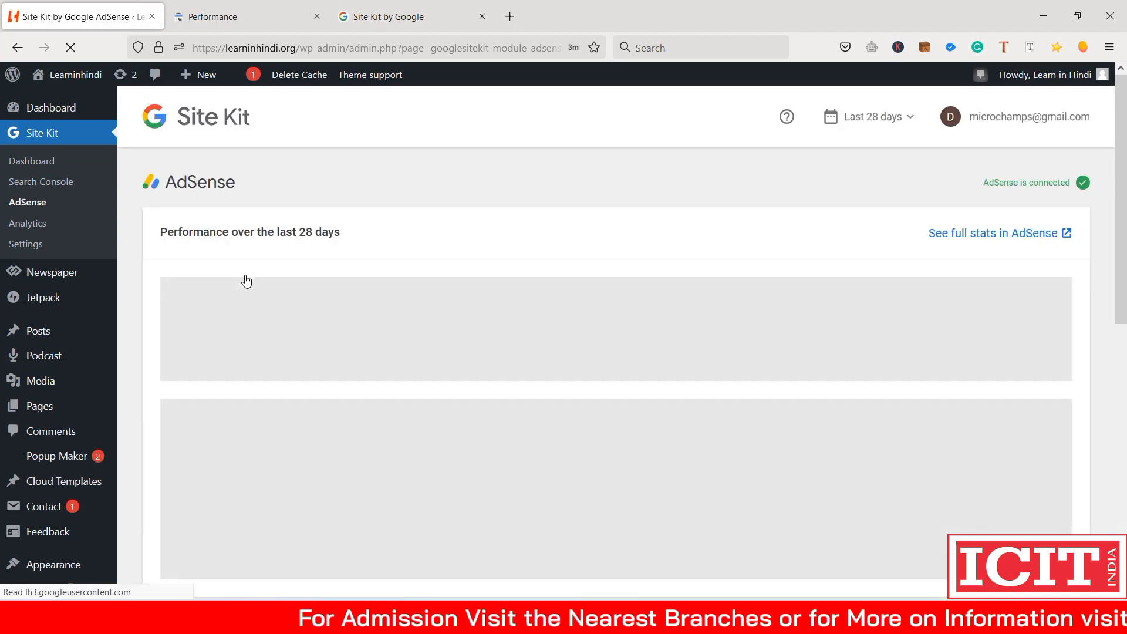
pyautogui.scroll(-4, 739, 363)
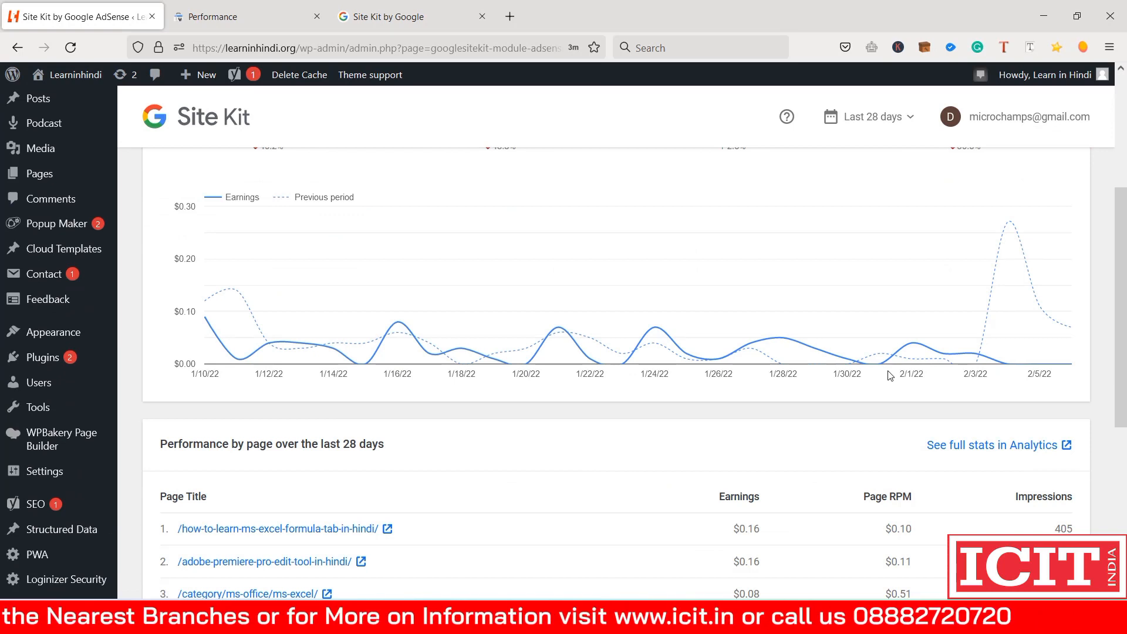
pyautogui.scroll(-1, 880, 374)
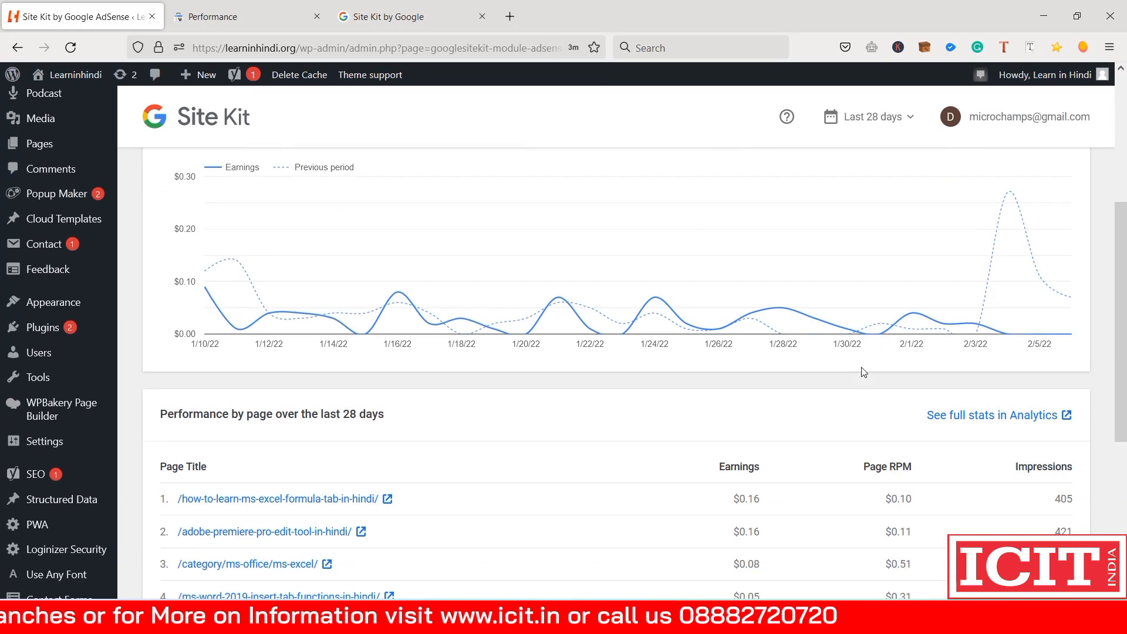
pyautogui.scroll(3, 863, 373)
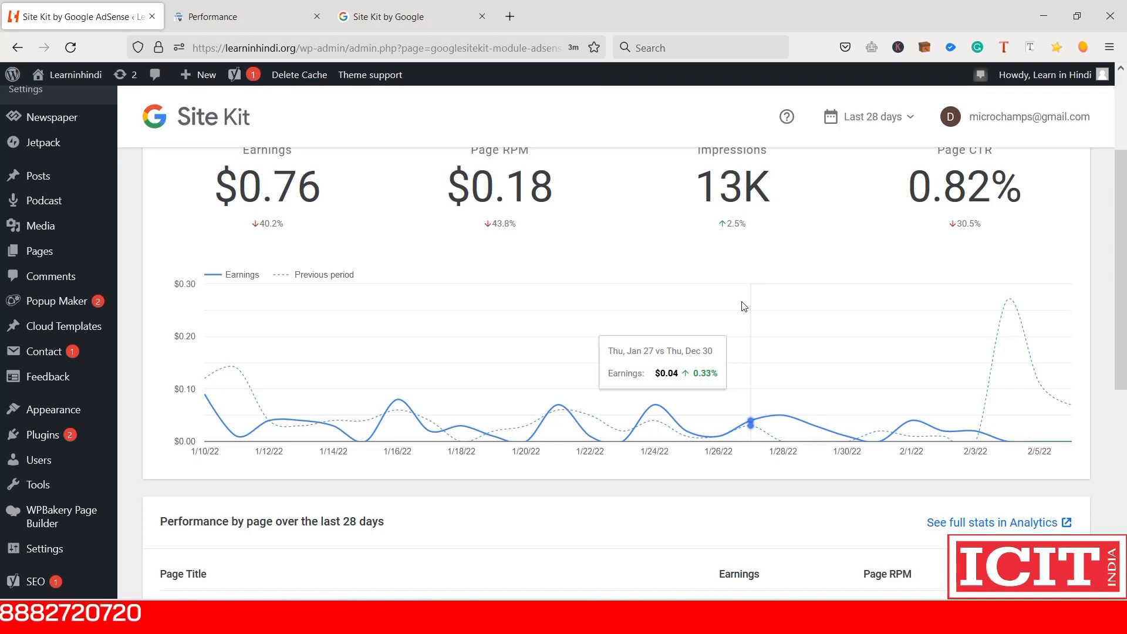
# Step: Review AdSense performance by page over the last 28 days and compare it with the overall earnings figures
pyautogui.scroll(-4, 744, 306)
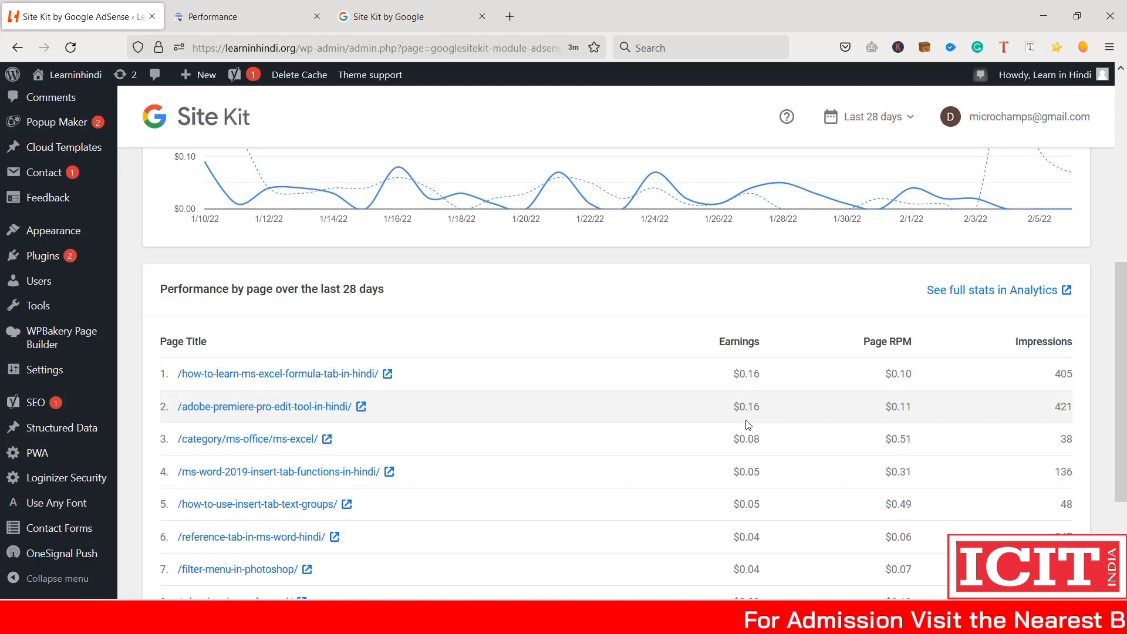
pyautogui.scroll(7, 704, 411)
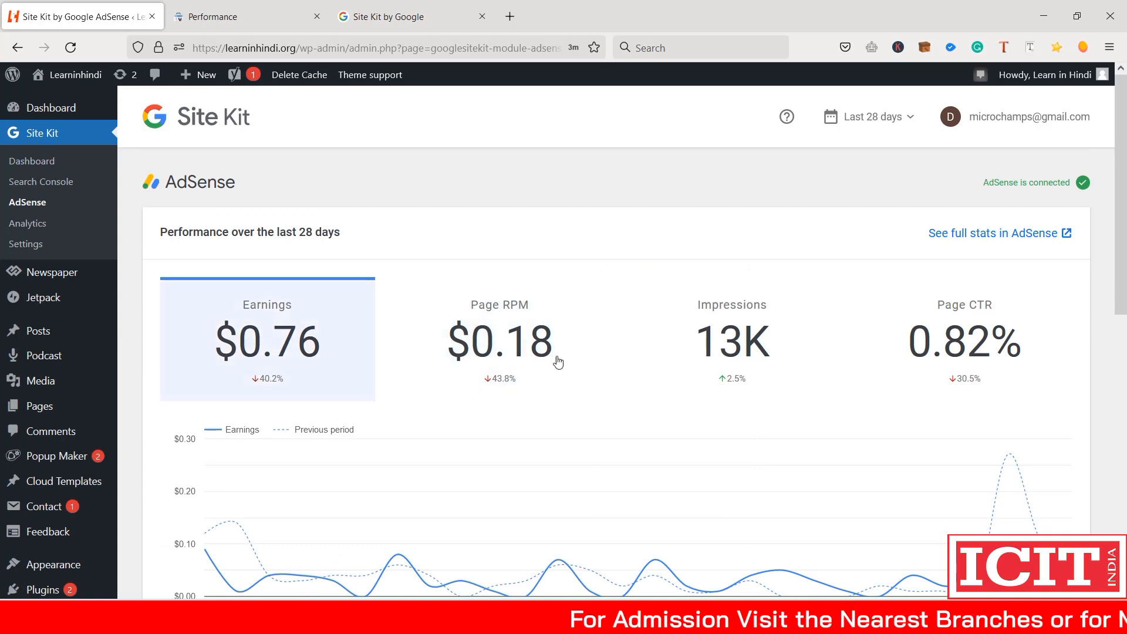
pyautogui.scroll(-7, 531, 433)
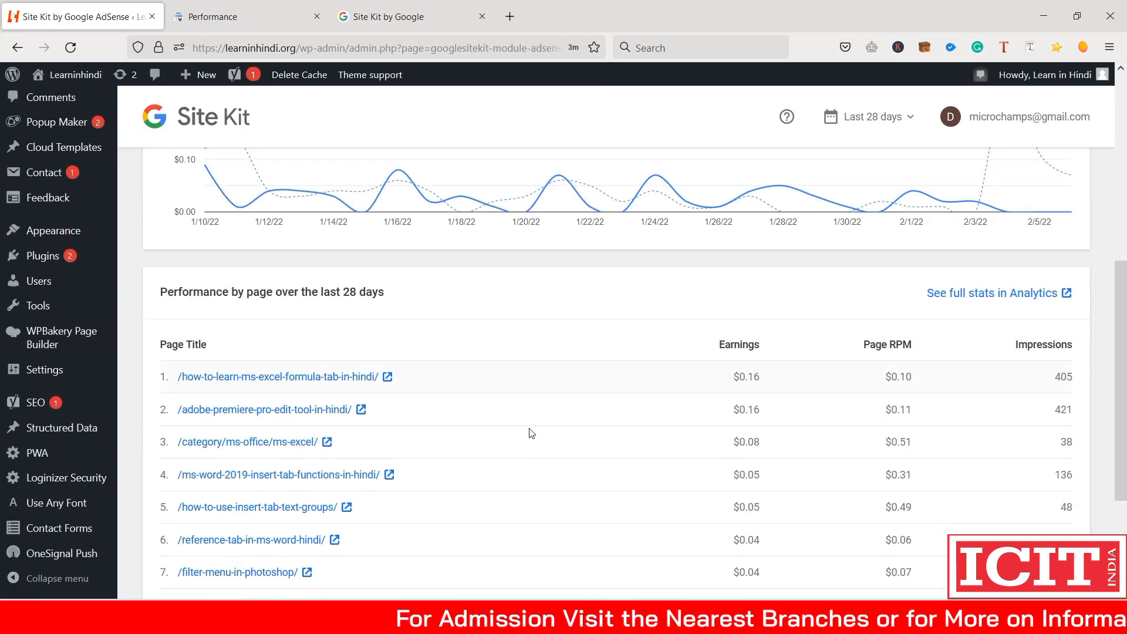
pyautogui.scroll(-1, 494, 411)
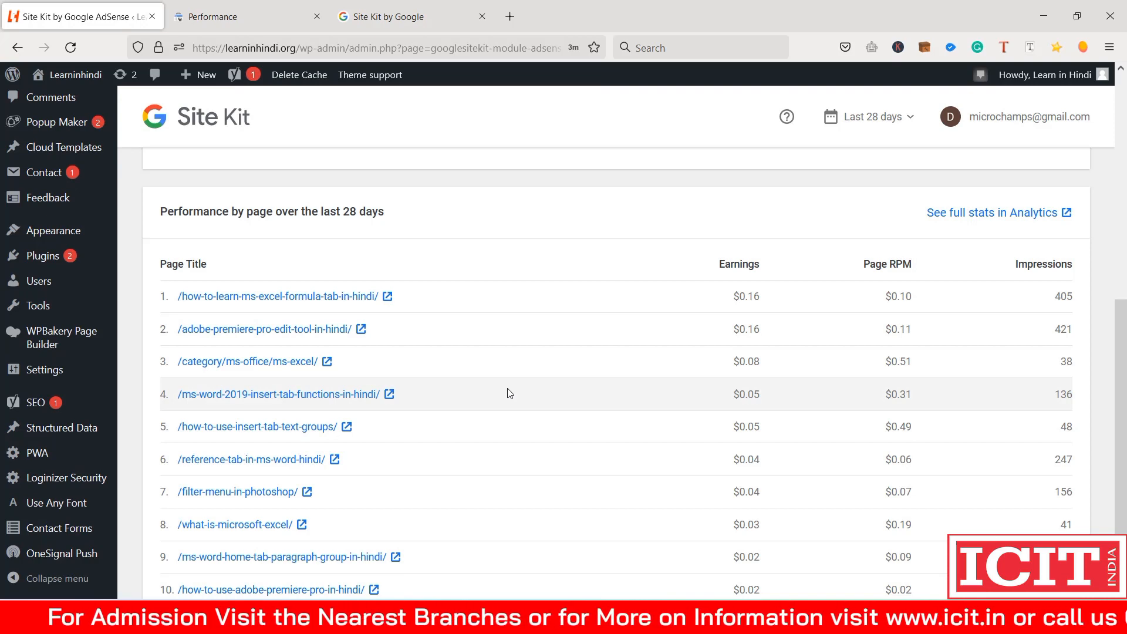
# Step: Open Site Kit's Analytics report and examine the audience overview and the top content over the last 28 days
pyautogui.scroll(8, 509, 394)
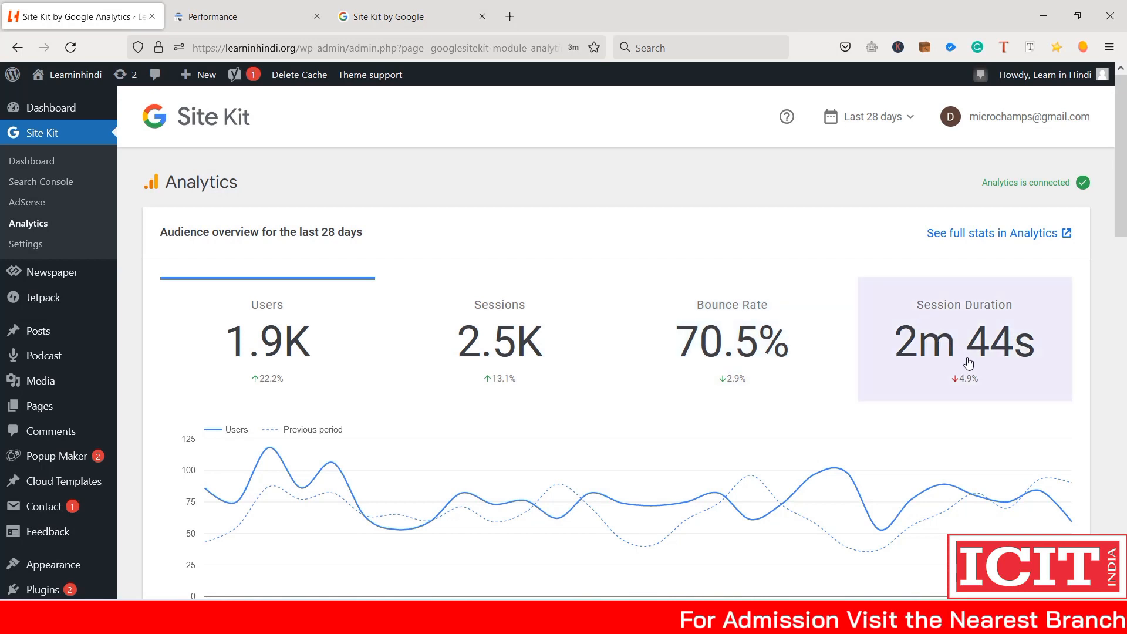
pyautogui.scroll(-1, 968, 363)
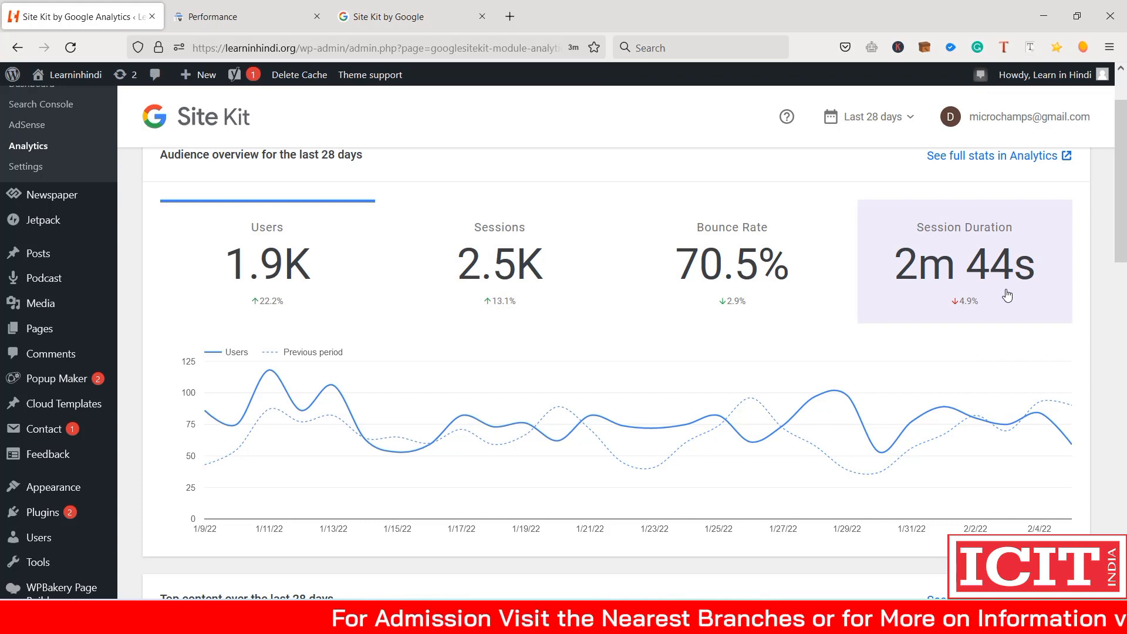
pyautogui.scroll(-3, 1007, 295)
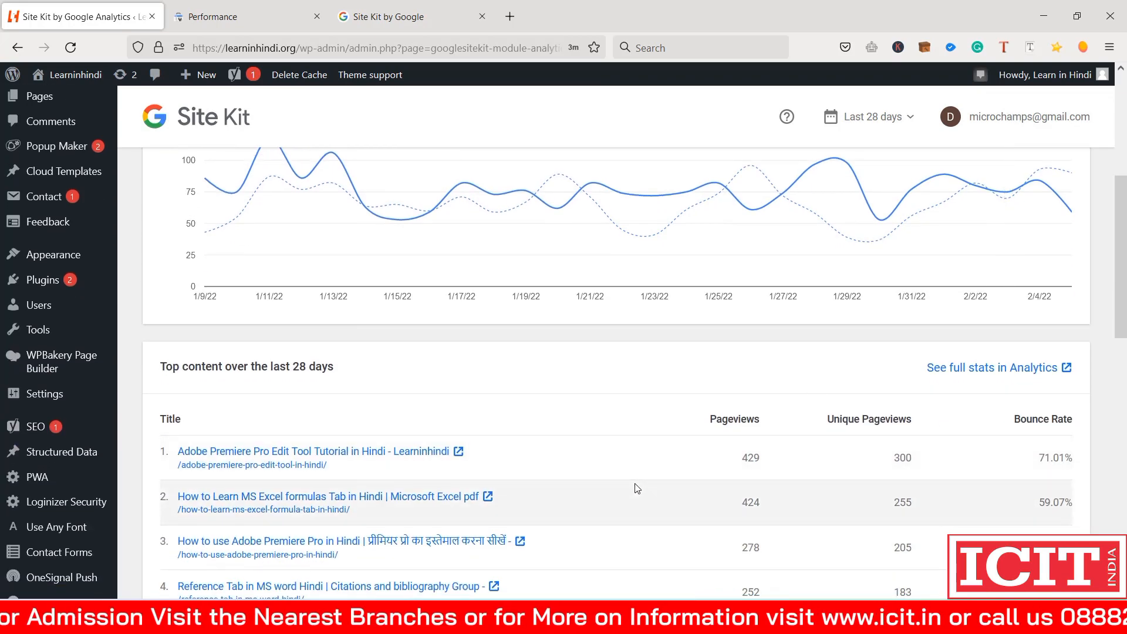
pyautogui.scroll(-3, 507, 487)
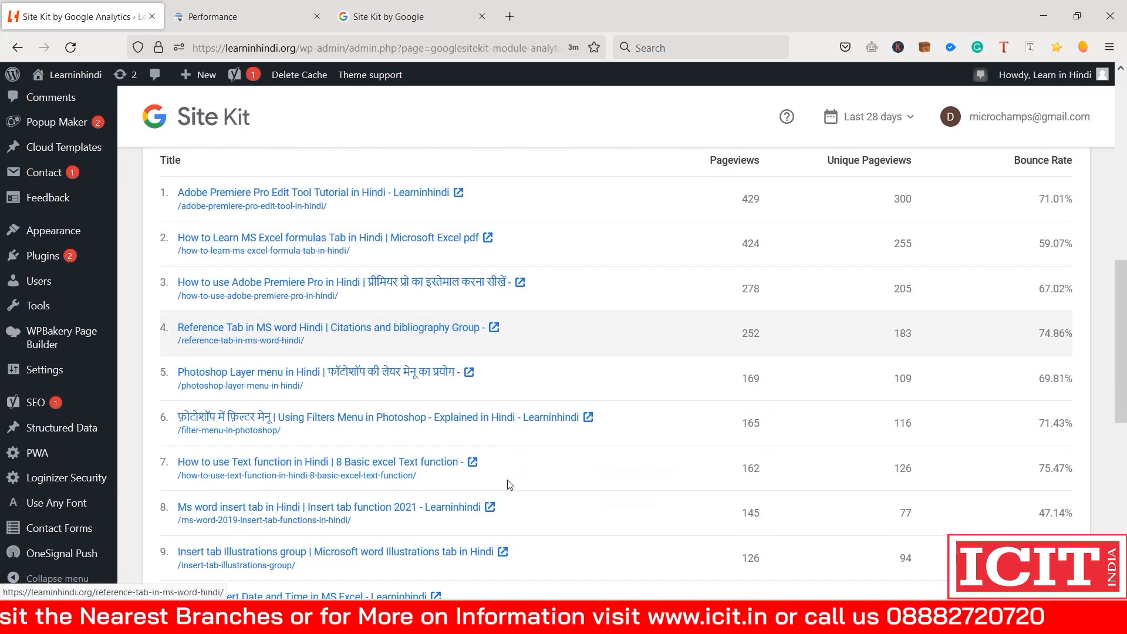
pyautogui.scroll(-1, 509, 485)
pyautogui.scroll(1, 510, 436)
pyautogui.scroll(-3, 511, 435)
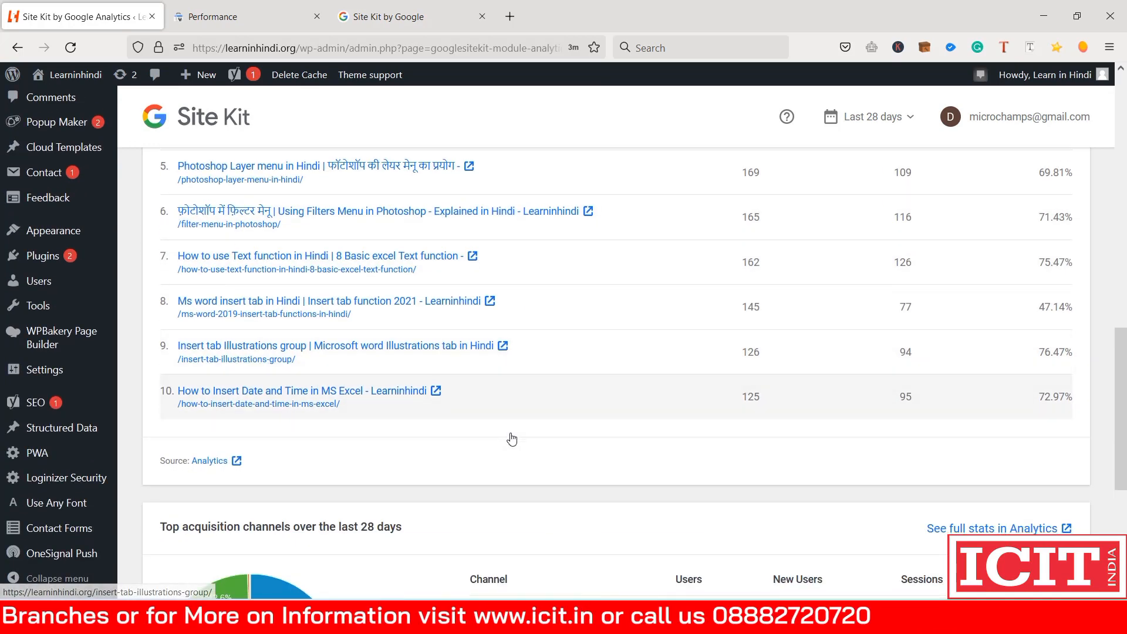
# Step: Highlight the New Users and Sessions figures for Organic Search under top acquisition channels, and reopen the Analytics report
pyautogui.scroll(-4, 511, 437)
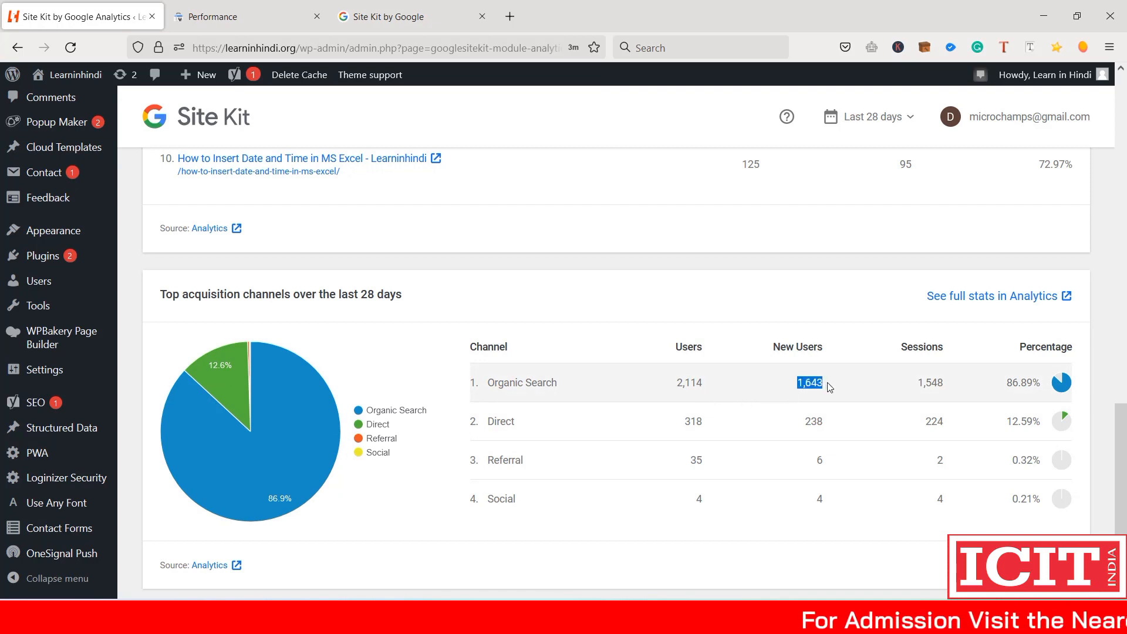
pyautogui.doubleClick(927, 382)
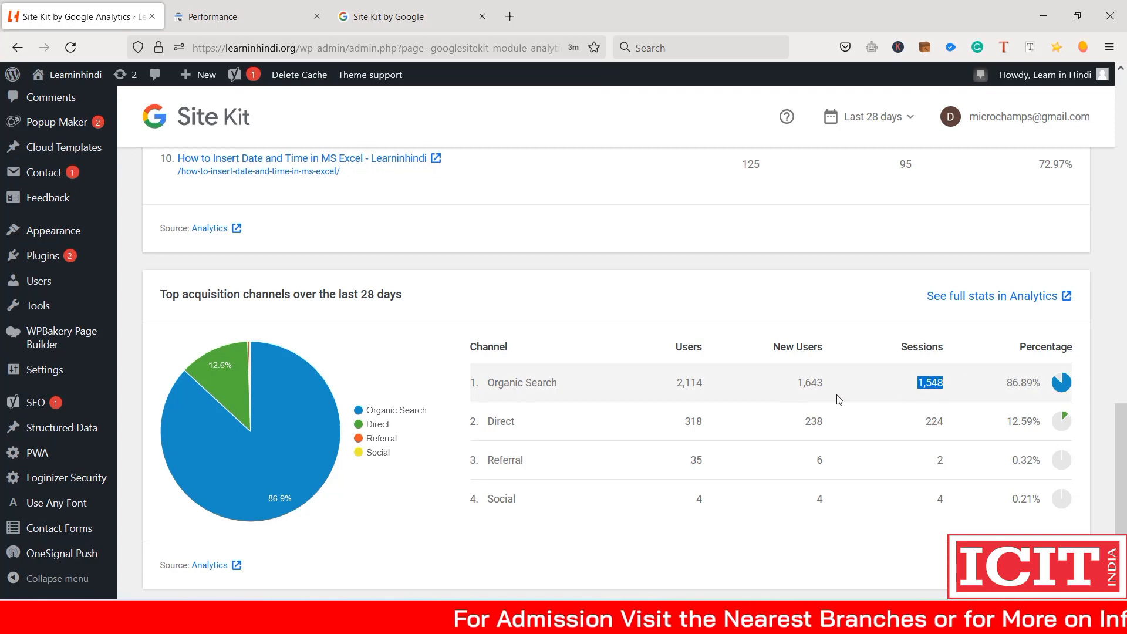
pyautogui.scroll(2, 841, 401)
pyautogui.scroll(15, 841, 401)
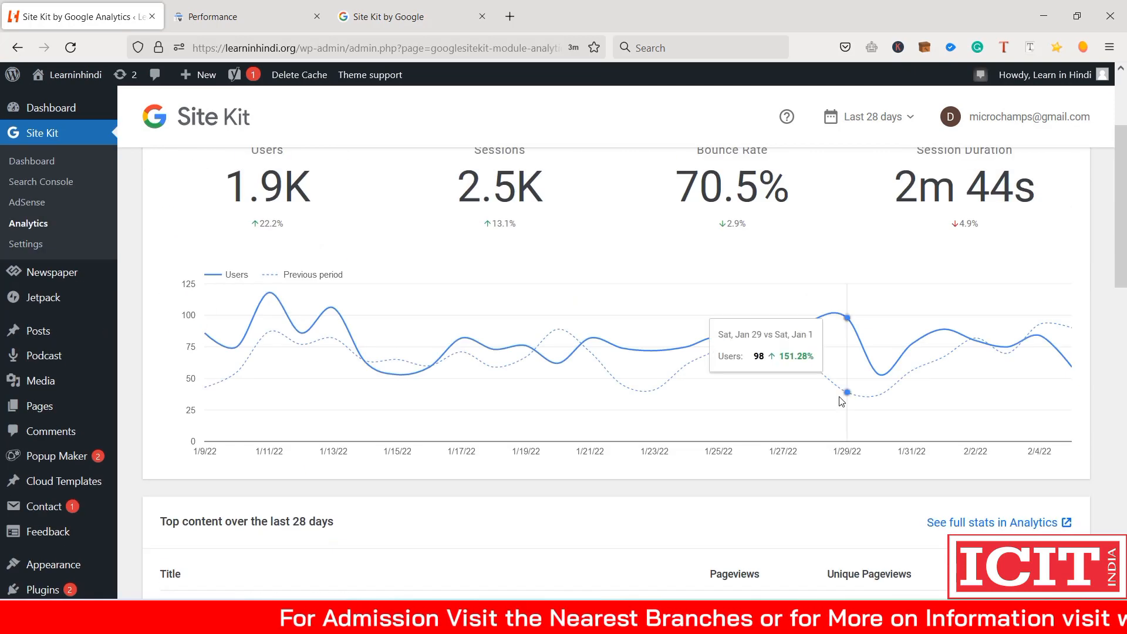
pyautogui.scroll(3, 841, 402)
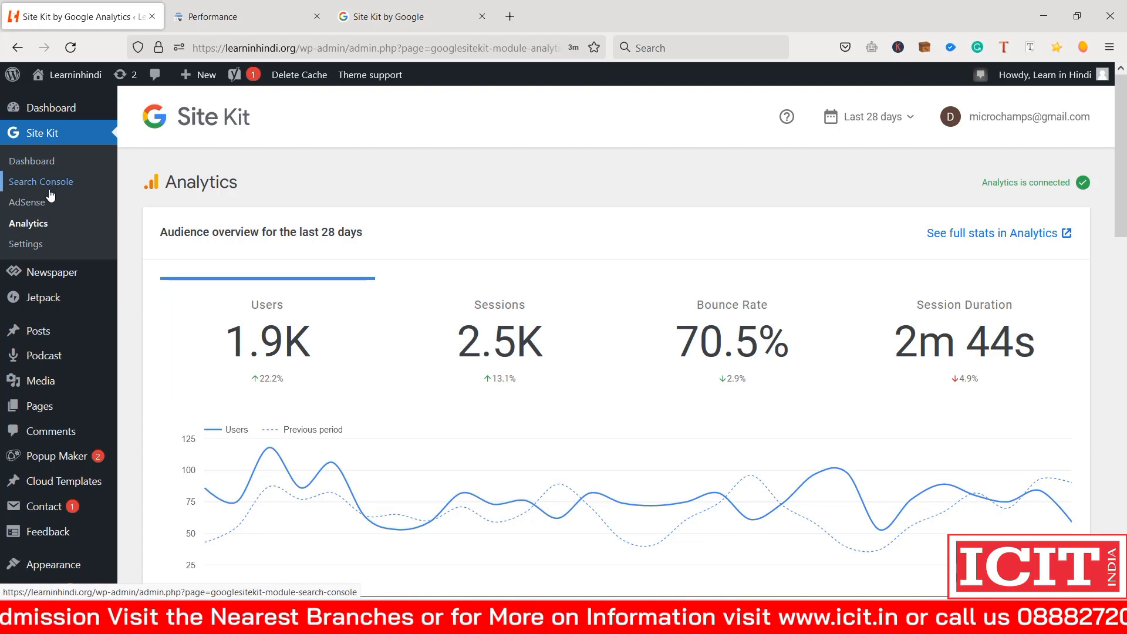
pyautogui.click(47, 228)
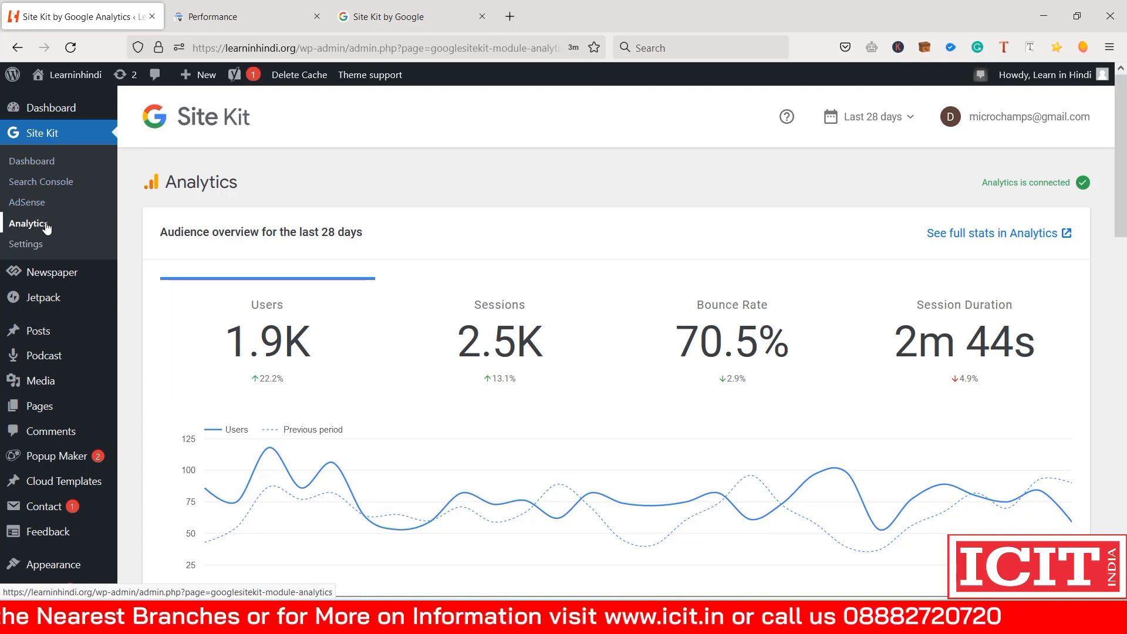